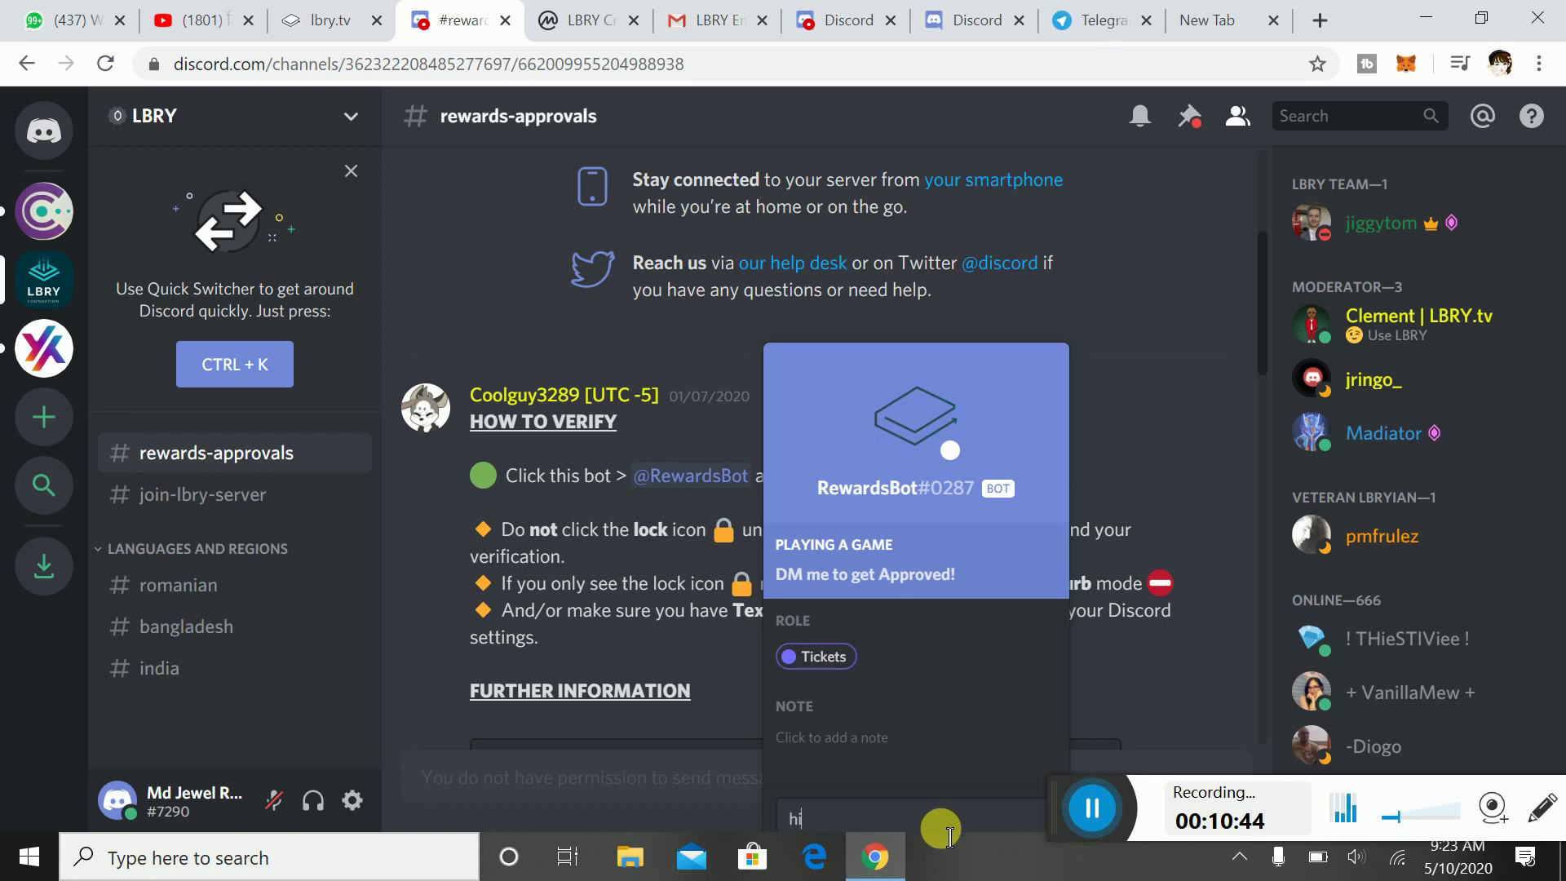
{"action": "key", "text": "Return"}
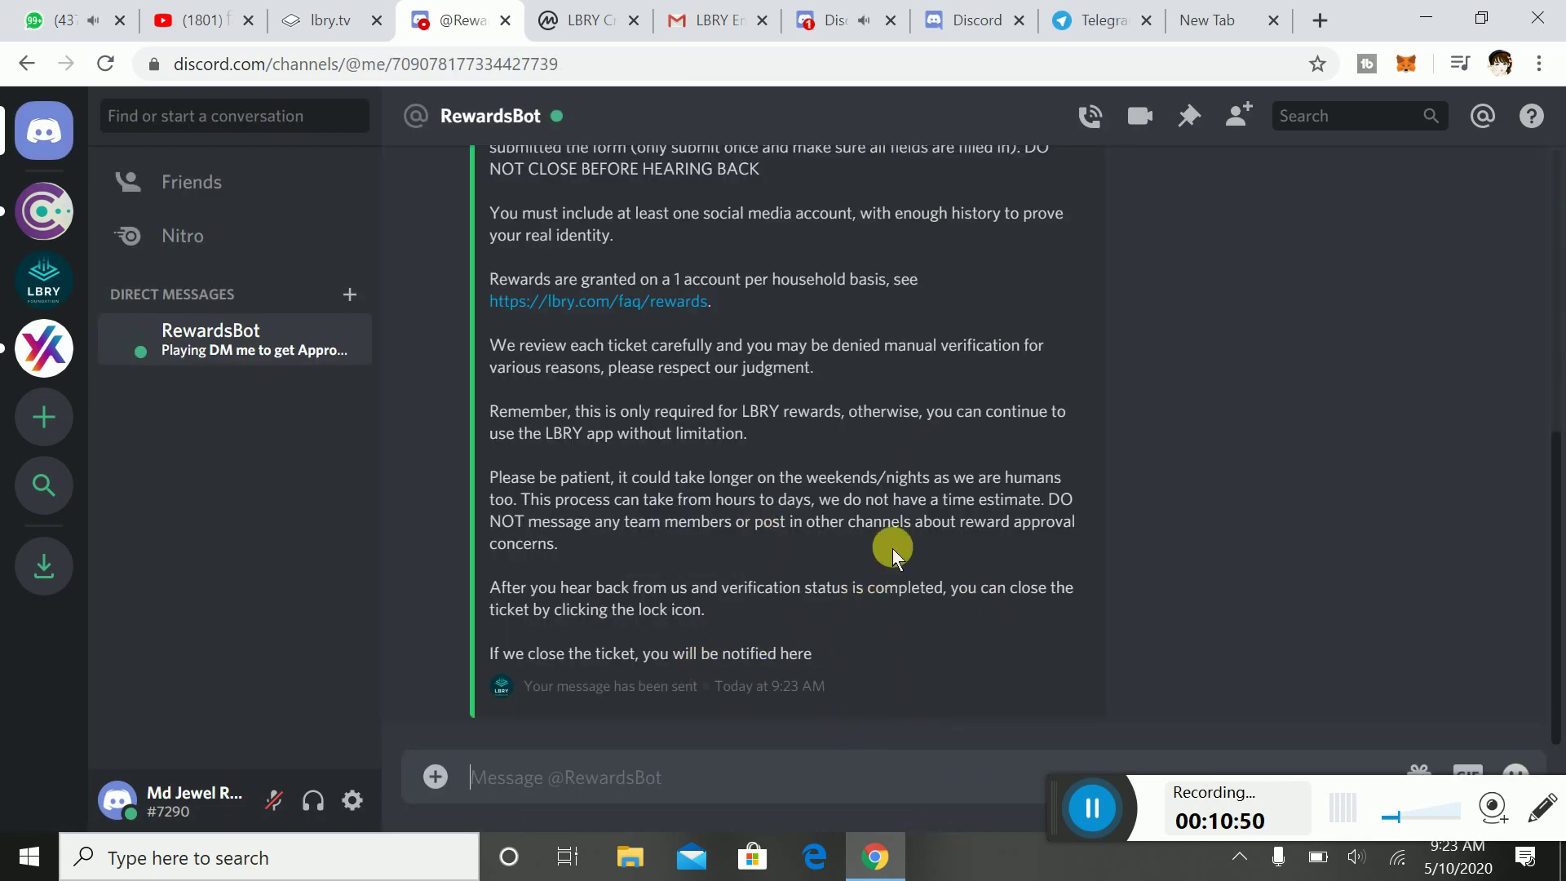
{"action": "scroll", "coordinate": [848, 608], "scroll_direction": "up", "scroll_amount": 2}
{"action": "scroll", "coordinate": [849, 607], "scroll_direction": "up", "scroll_amount": 1}
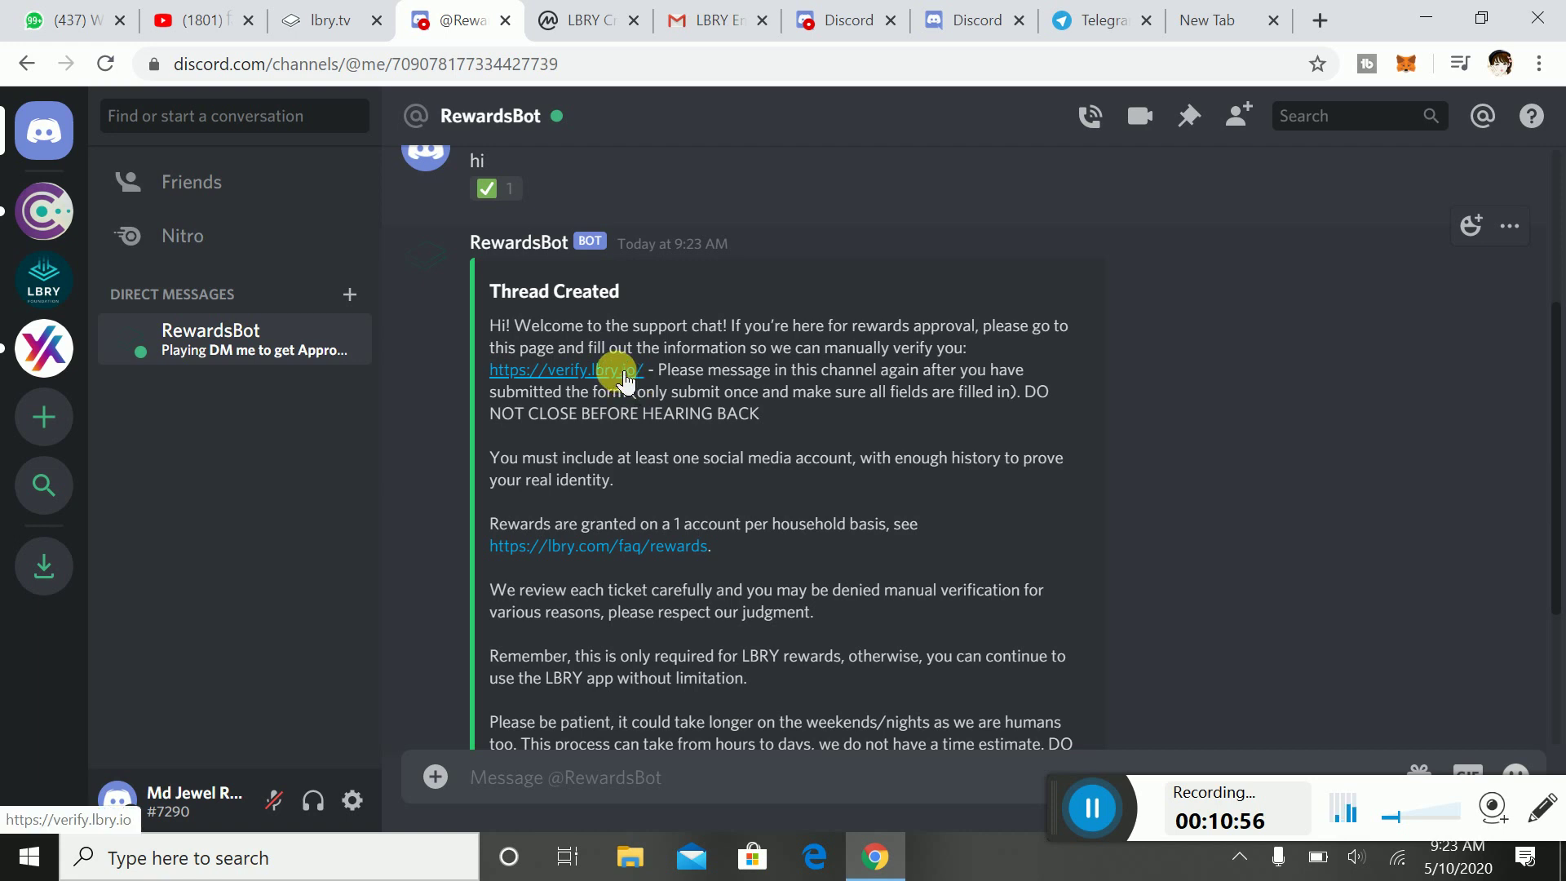
{"action": "scroll", "coordinate": [620, 375], "scroll_direction": "up", "scroll_amount": 3}
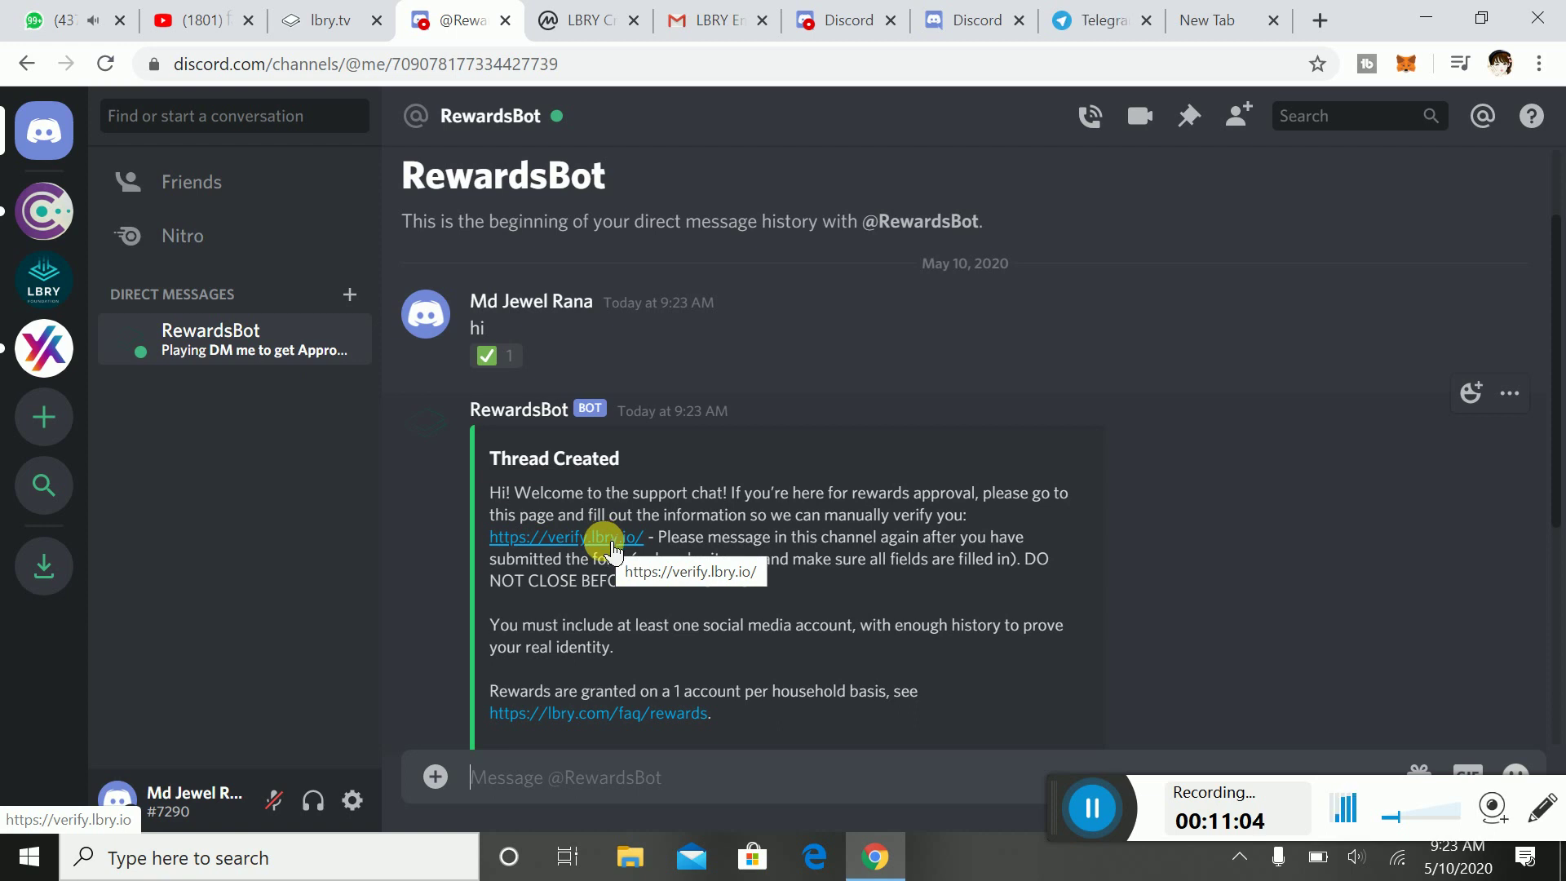
{"action": "left_click", "coordinate": [613, 544]}
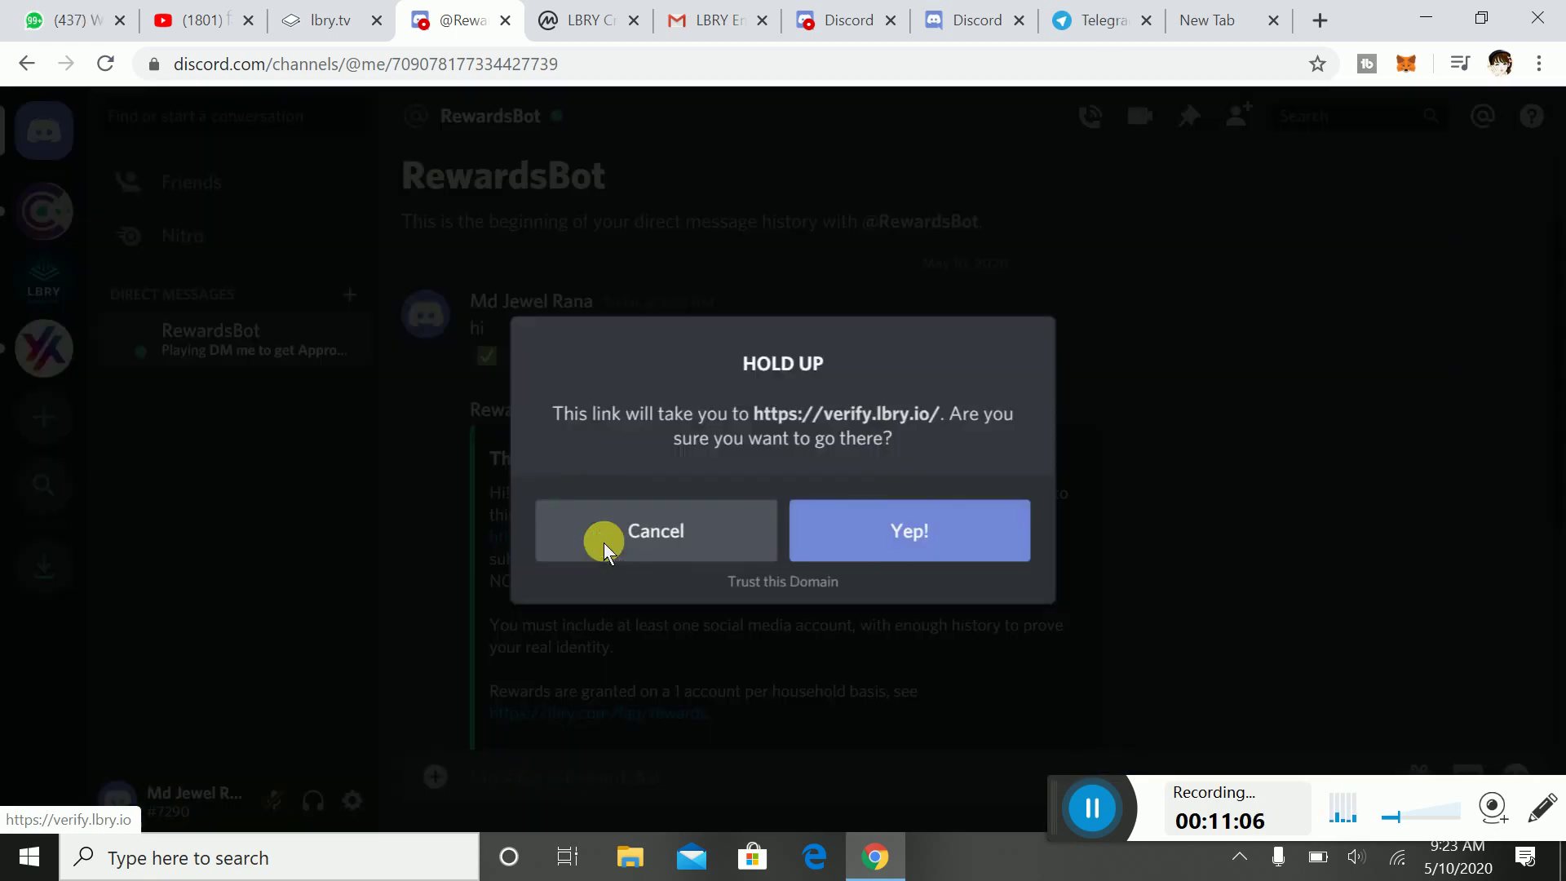
{"action": "left_click", "coordinate": [943, 546]}
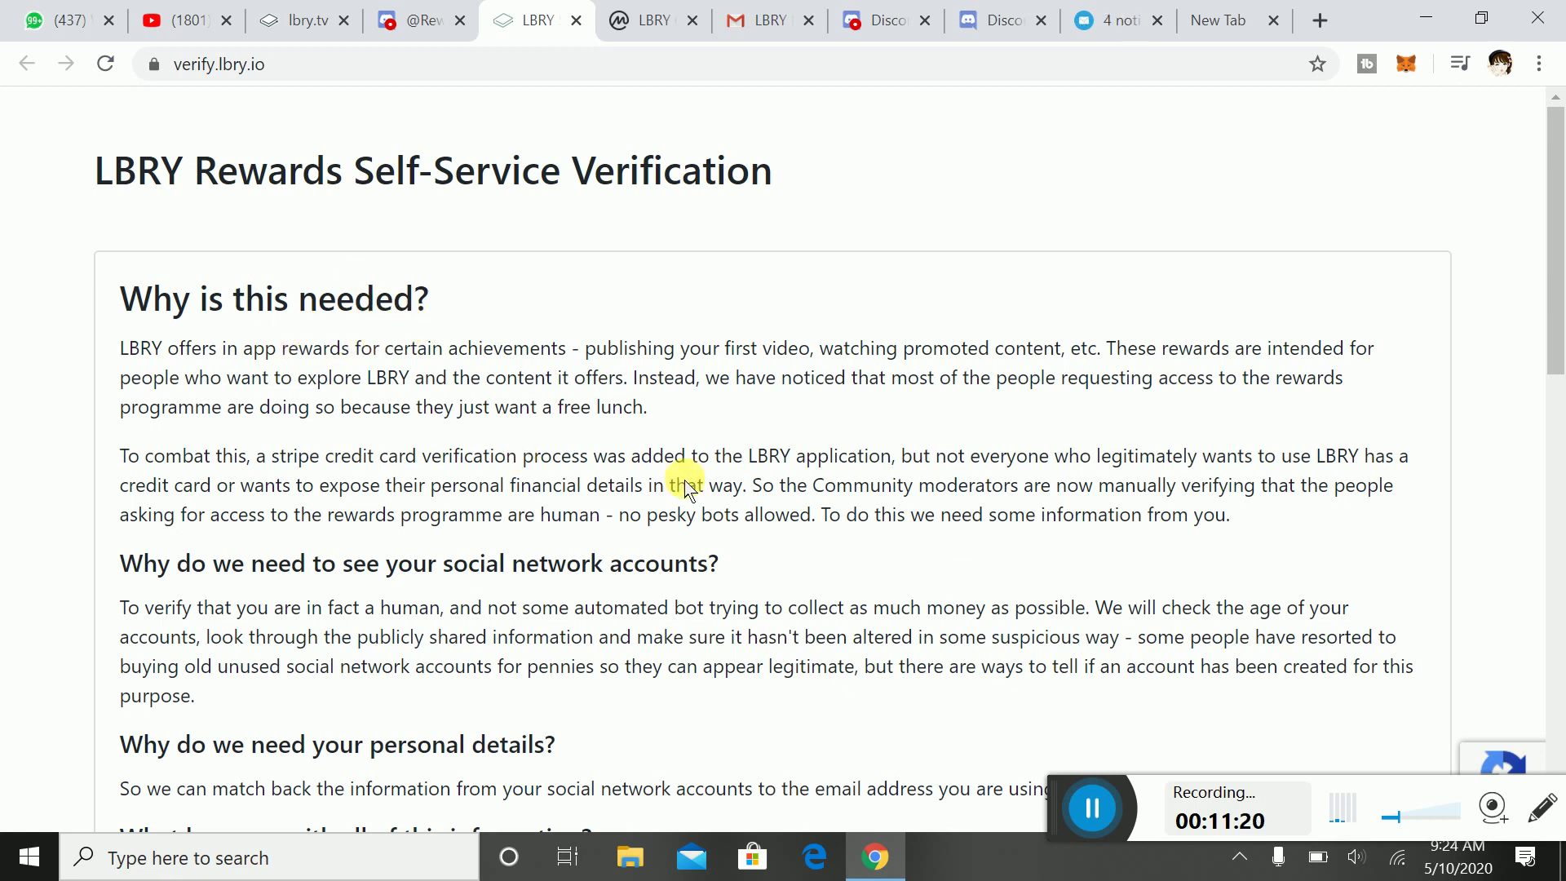
Link a Twitter account to the LBRY rewards verification form by authorizing the lbry-verification app.
{"action": "scroll", "coordinate": [564, 473], "scroll_direction": "down", "scroll_amount": 2}
{"action": "scroll", "coordinate": [565, 473], "scroll_direction": "down", "scroll_amount": 7}
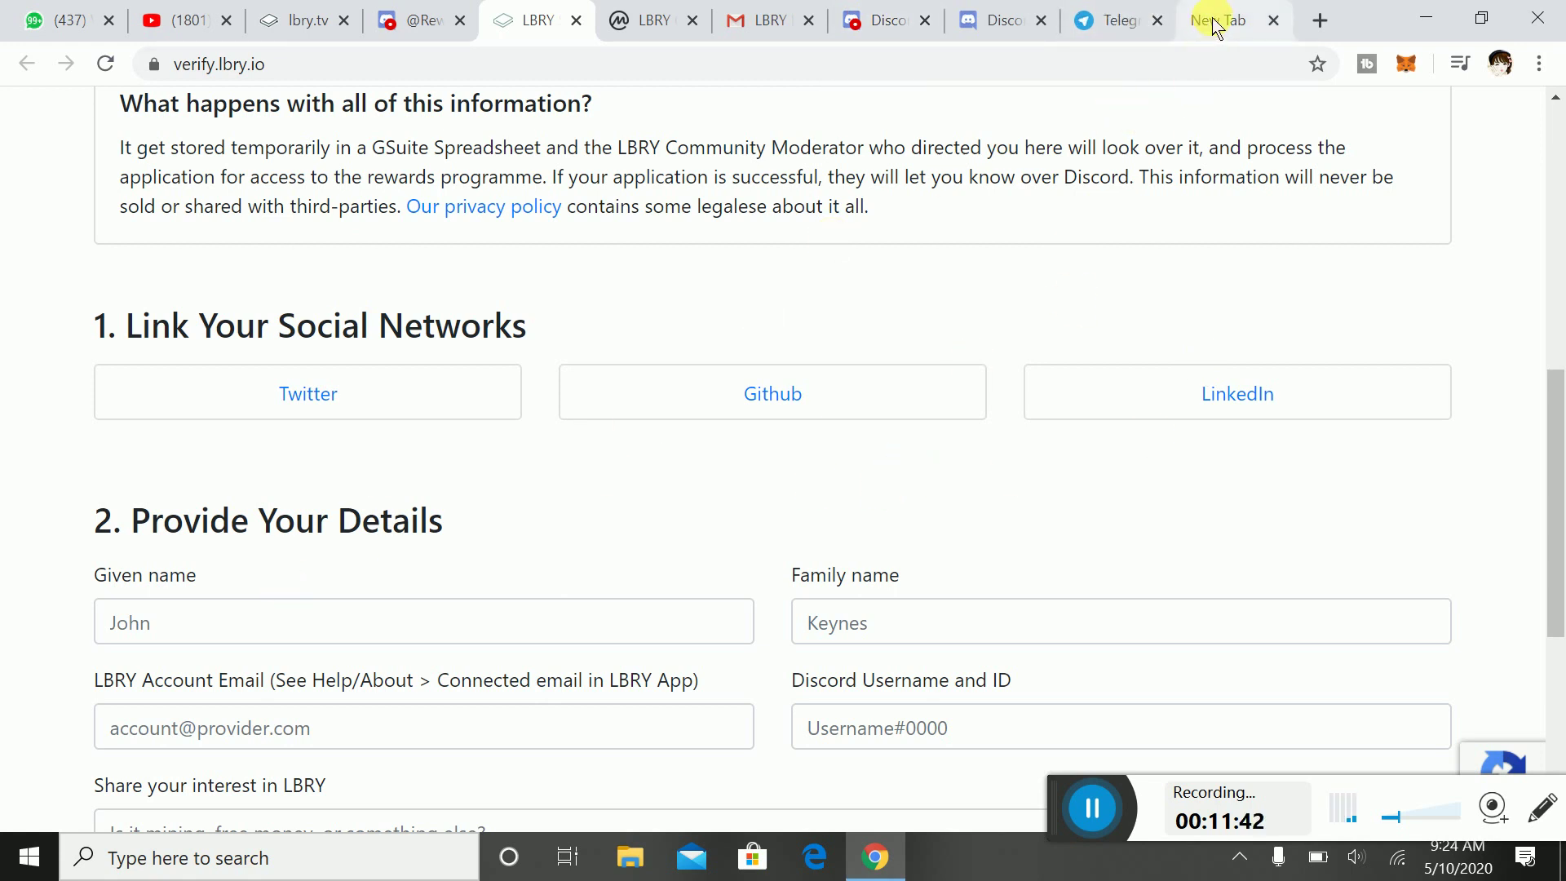
{"action": "left_click_drag", "start_coordinate": [1089, 808], "coordinate": [638, 792]}
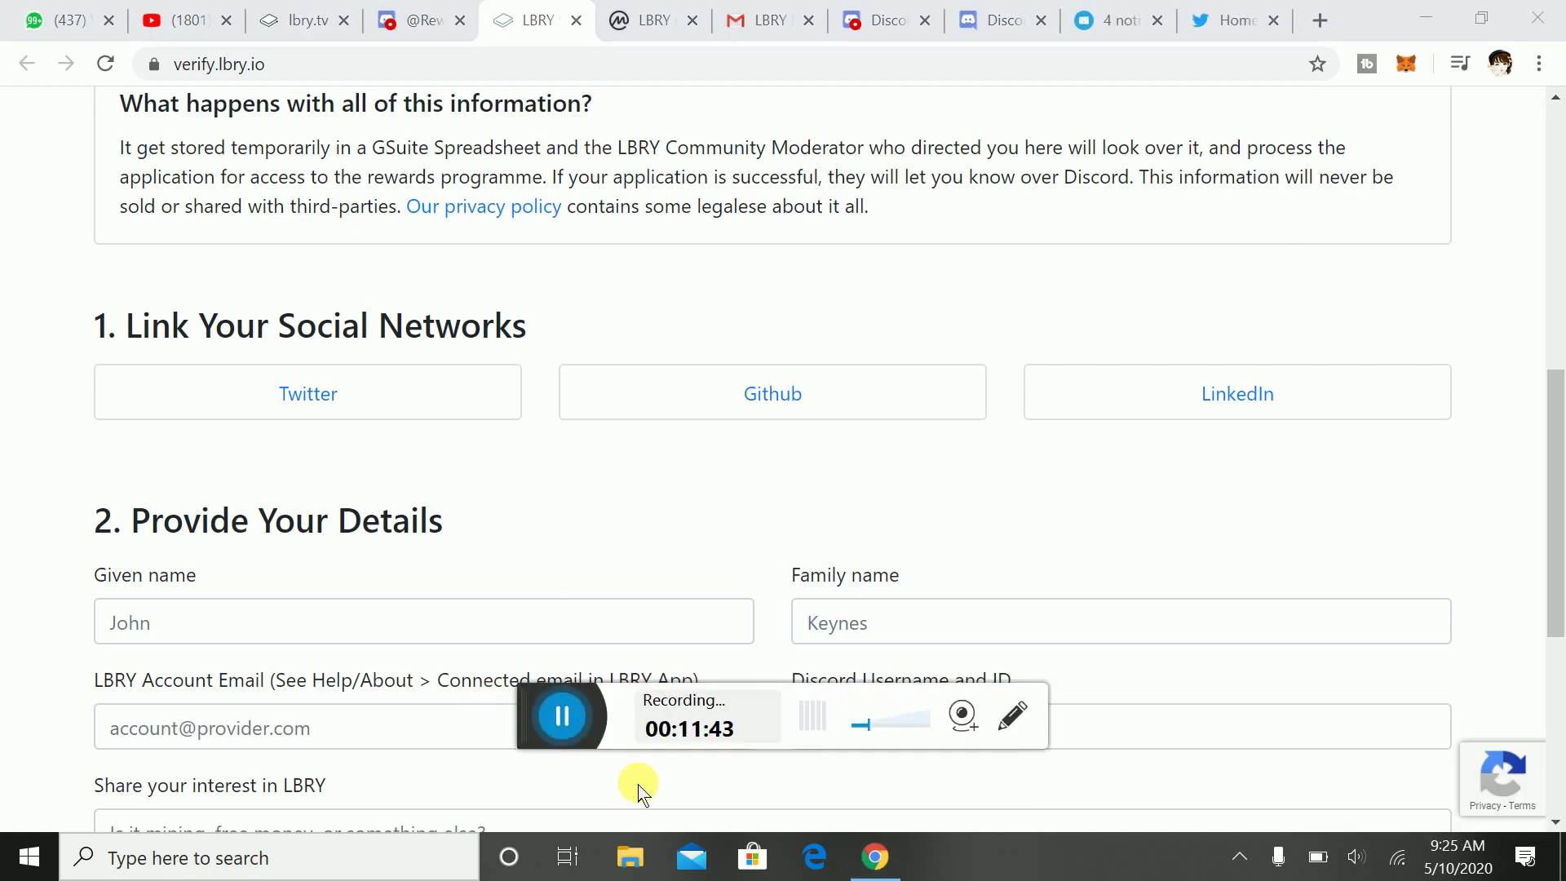
{"action": "left_click", "coordinate": [320, 400]}
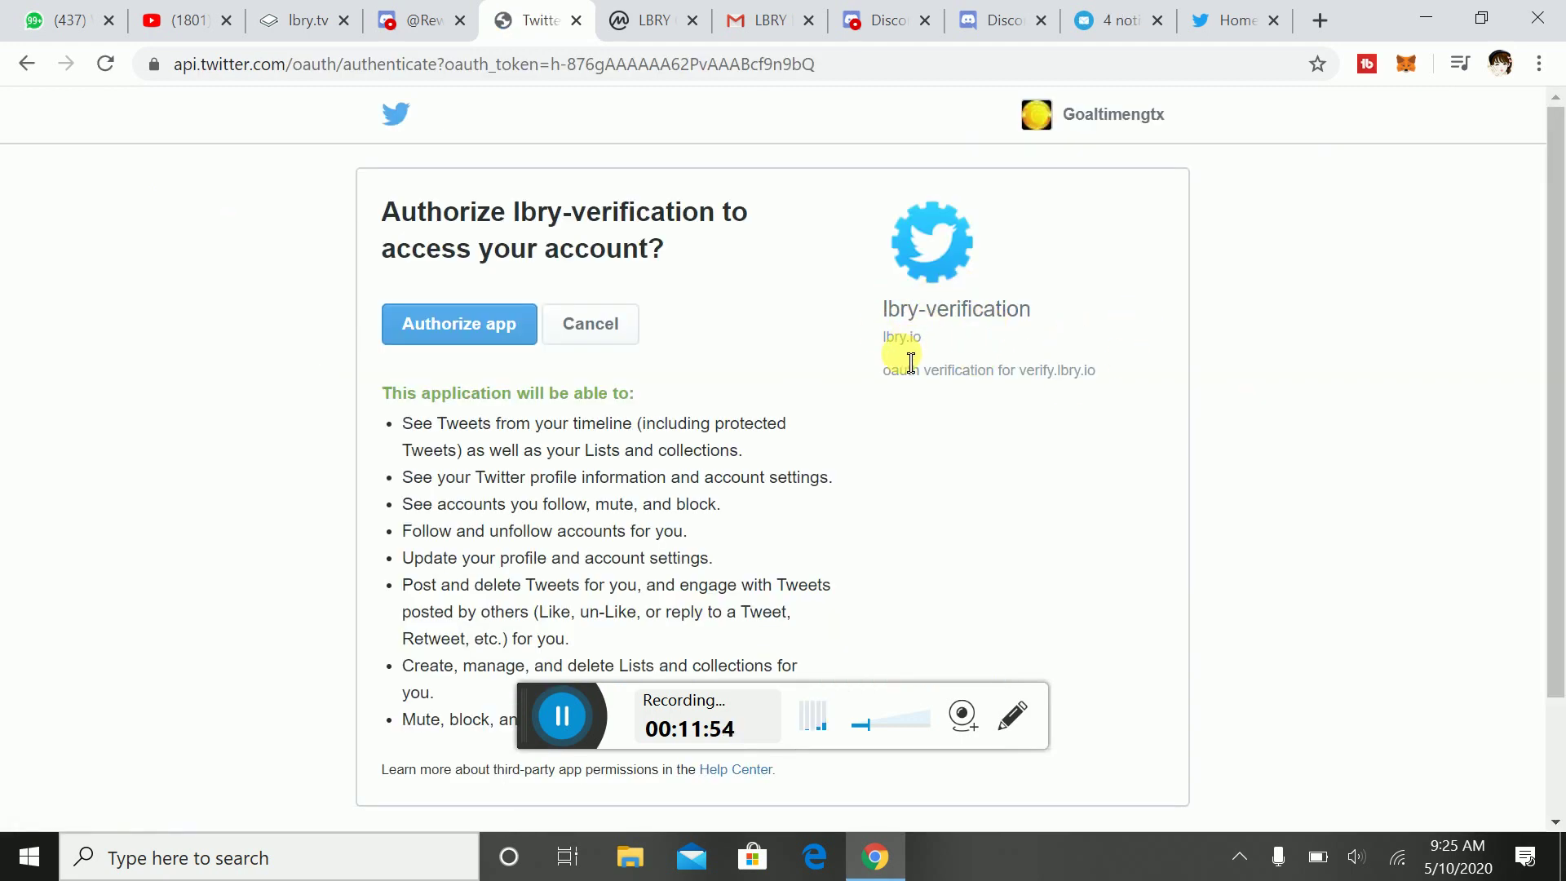
{"action": "left_click", "coordinate": [492, 337]}
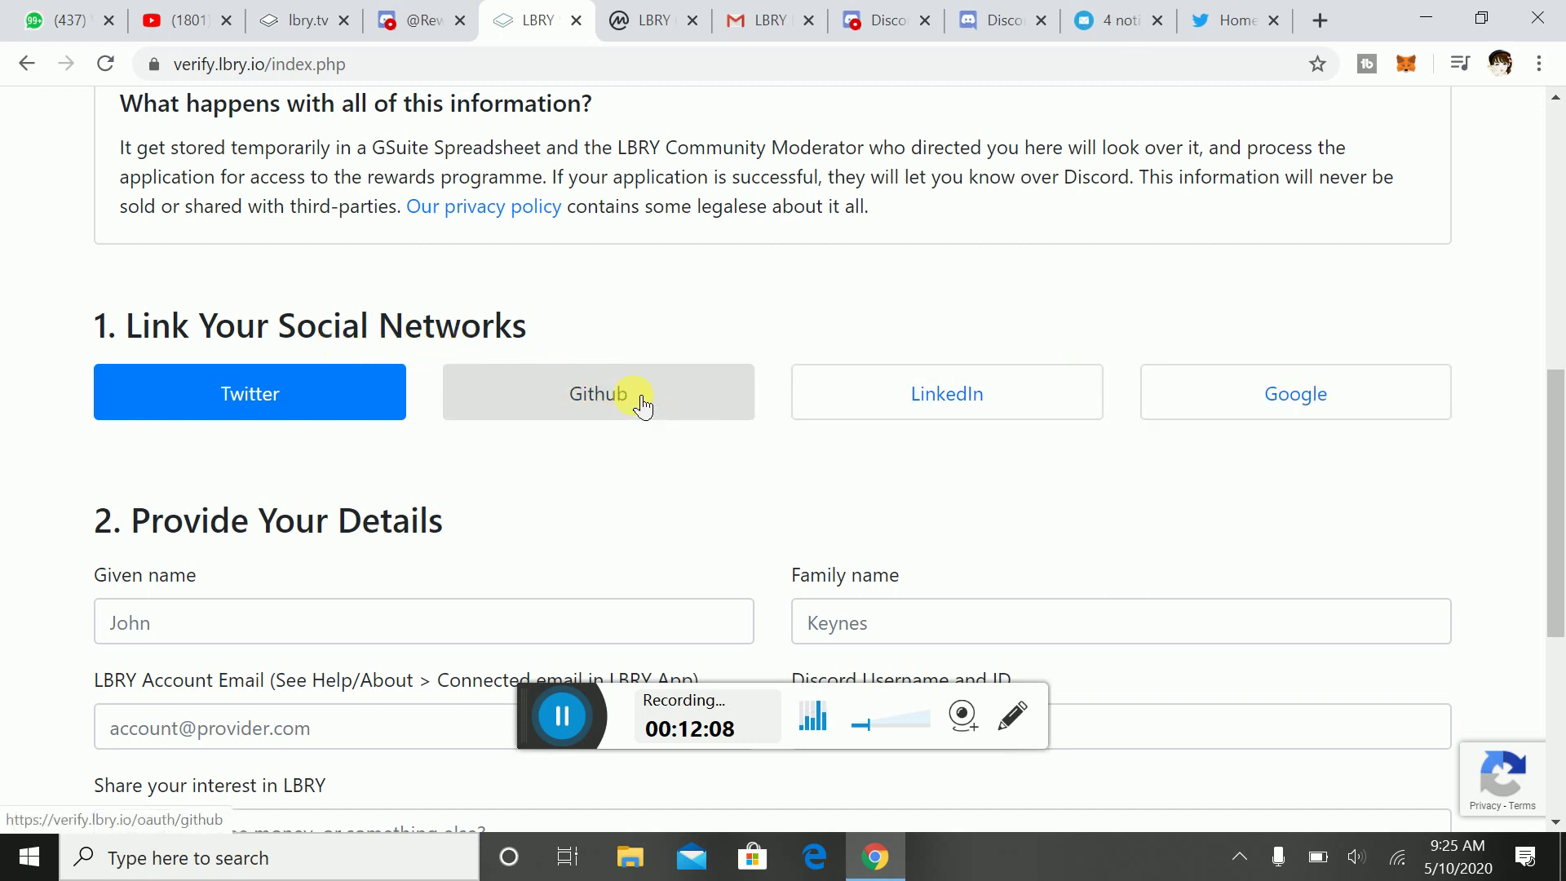
Check the form's detail fields, then switch to Discord and open the My Account settings.
{"action": "scroll", "coordinate": [876, 381], "scroll_direction": "down", "scroll_amount": 1}
{"action": "scroll", "coordinate": [873, 387], "scroll_direction": "down", "scroll_amount": 3}
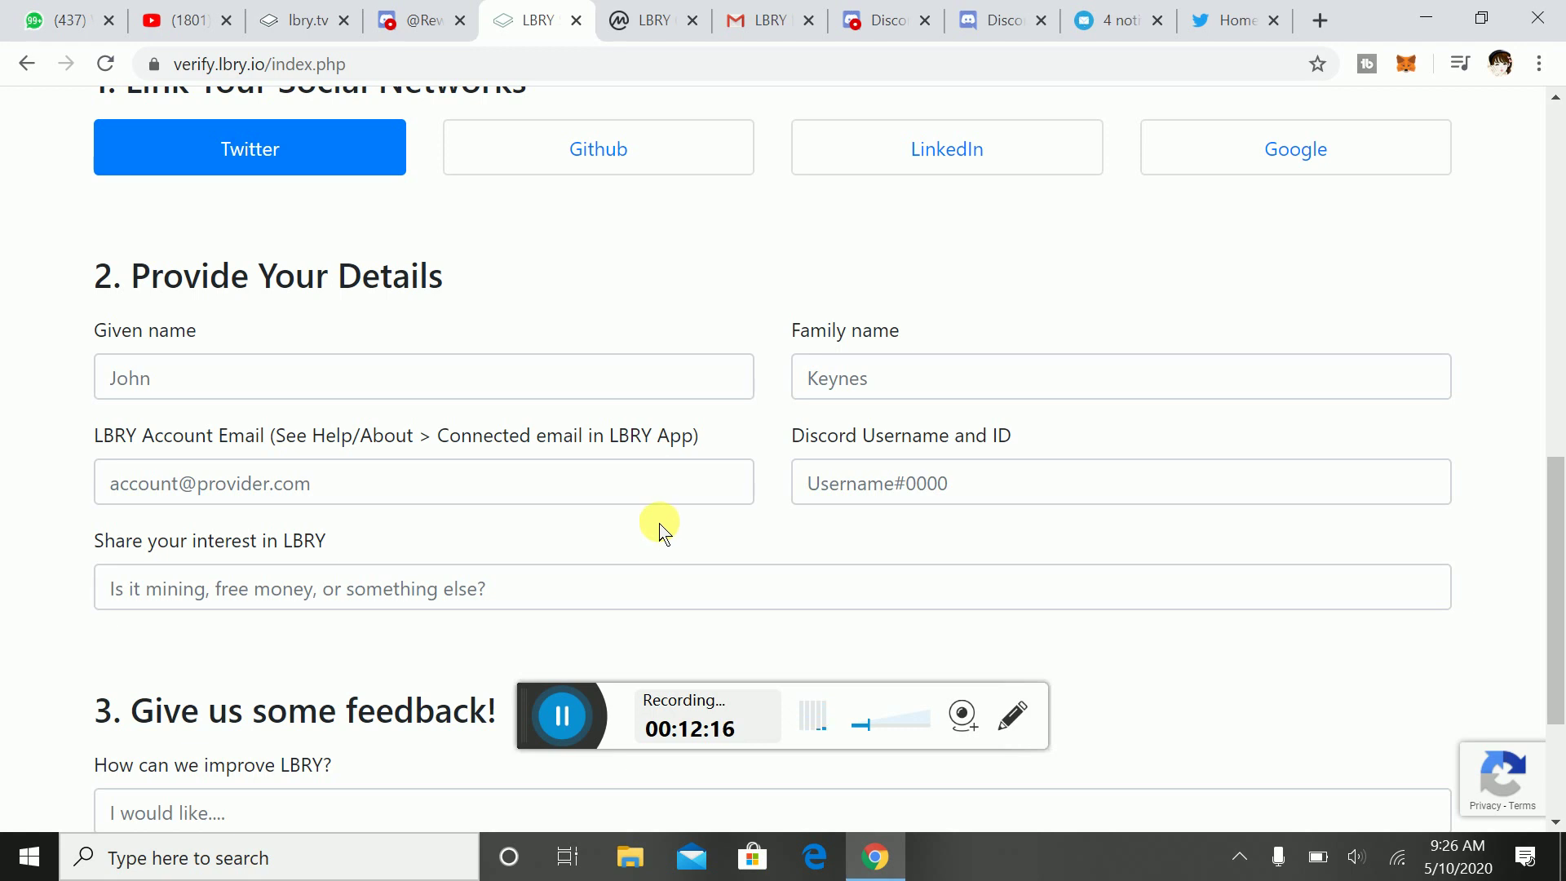
{"action": "left_click", "coordinate": [267, 378]}
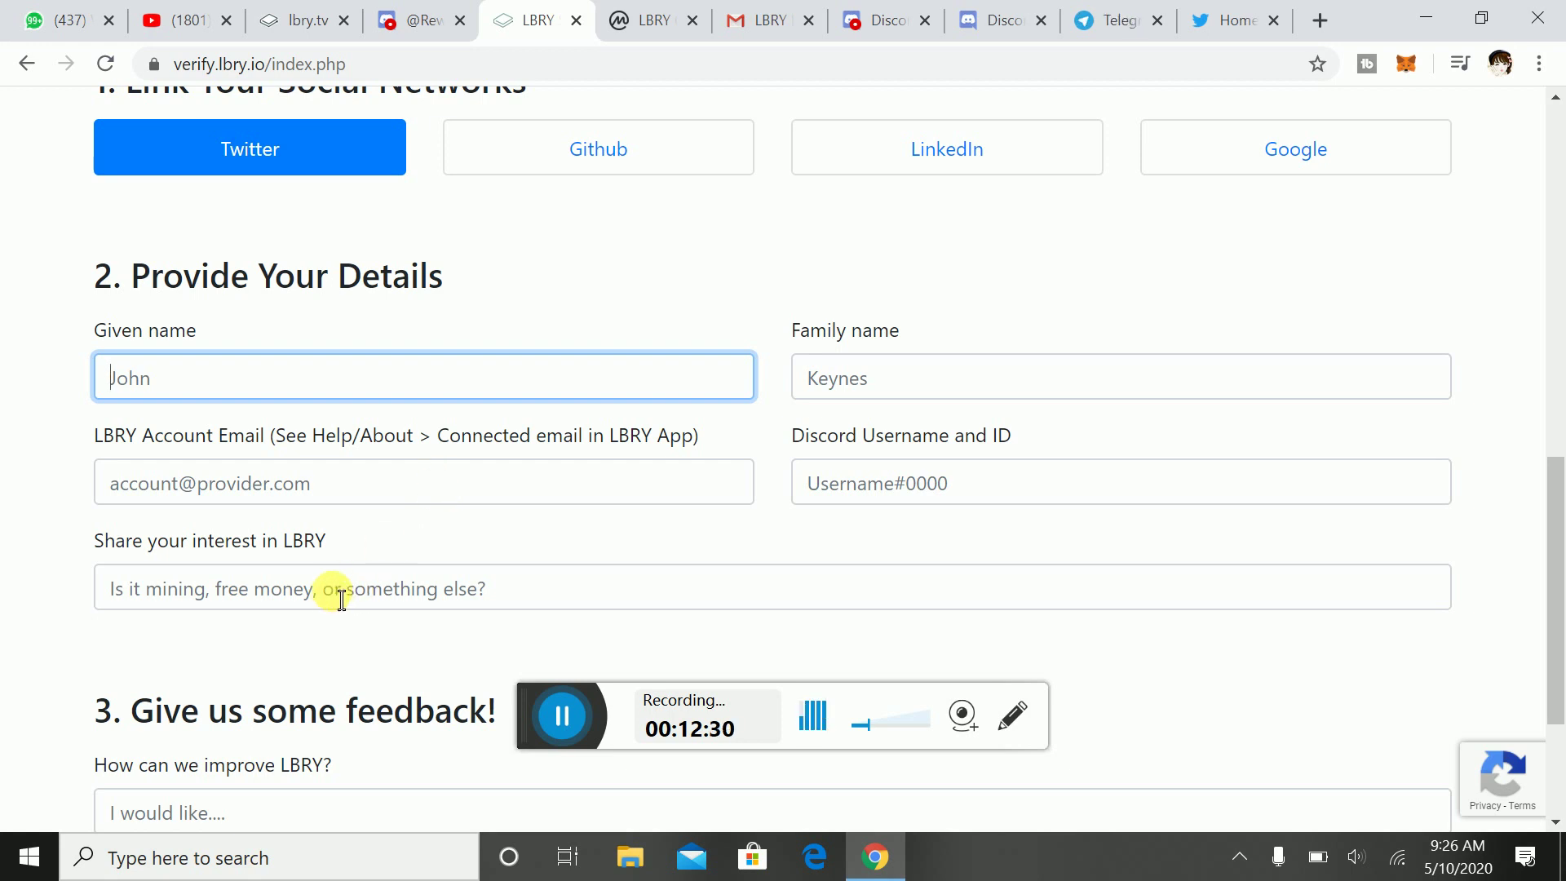
{"action": "scroll", "coordinate": [326, 628], "scroll_direction": "down", "scroll_amount": 2}
{"action": "scroll", "coordinate": [310, 569], "scroll_direction": "up", "scroll_amount": 1}
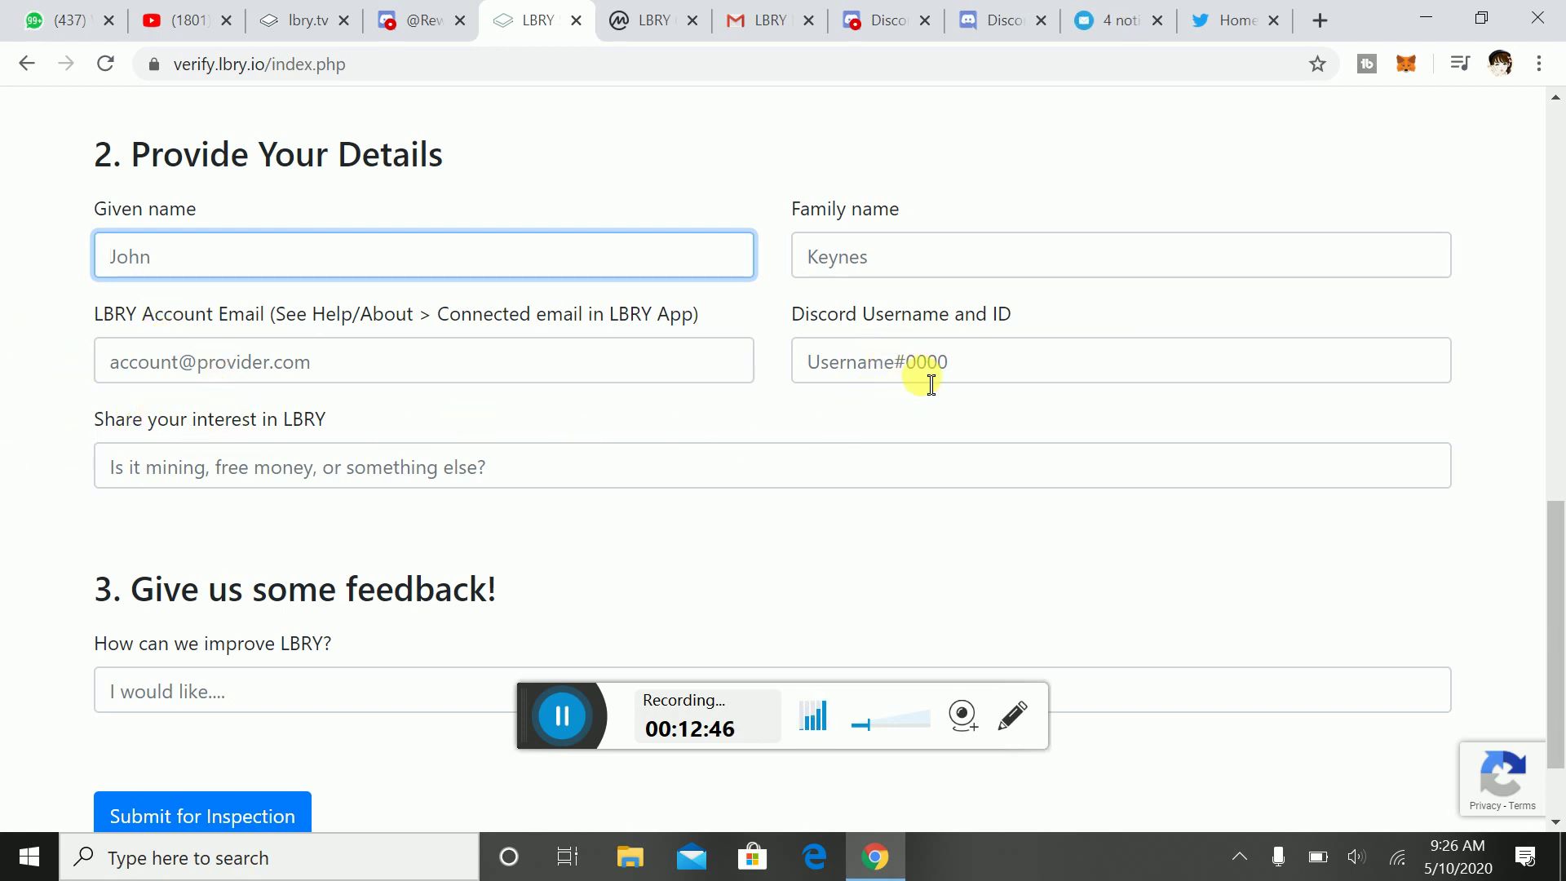
{"action": "left_click", "coordinate": [870, 25]}
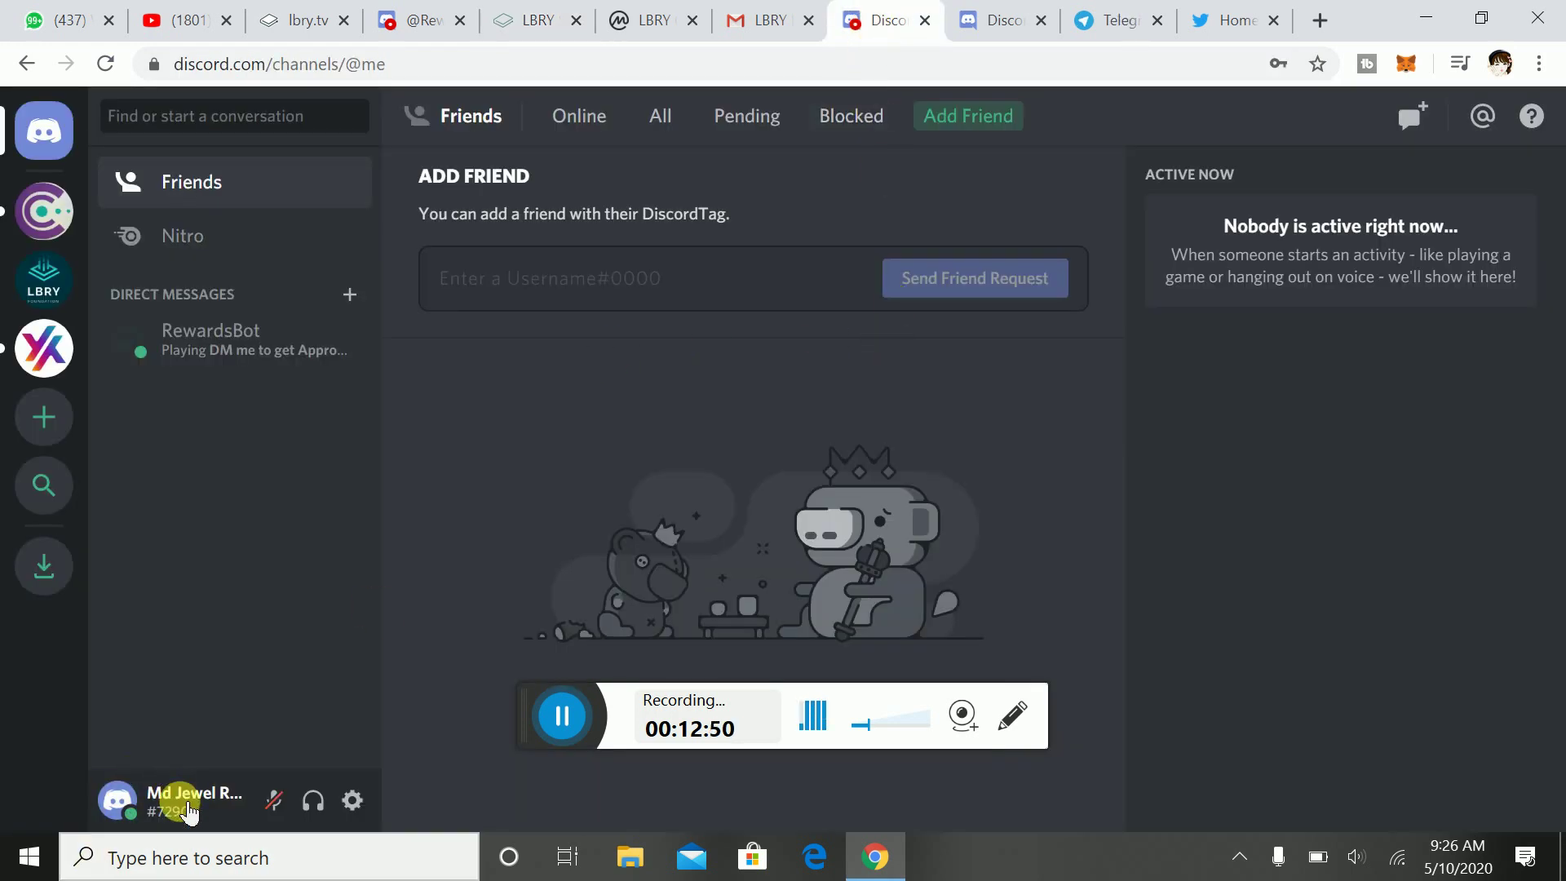
{"action": "left_click", "coordinate": [352, 801]}
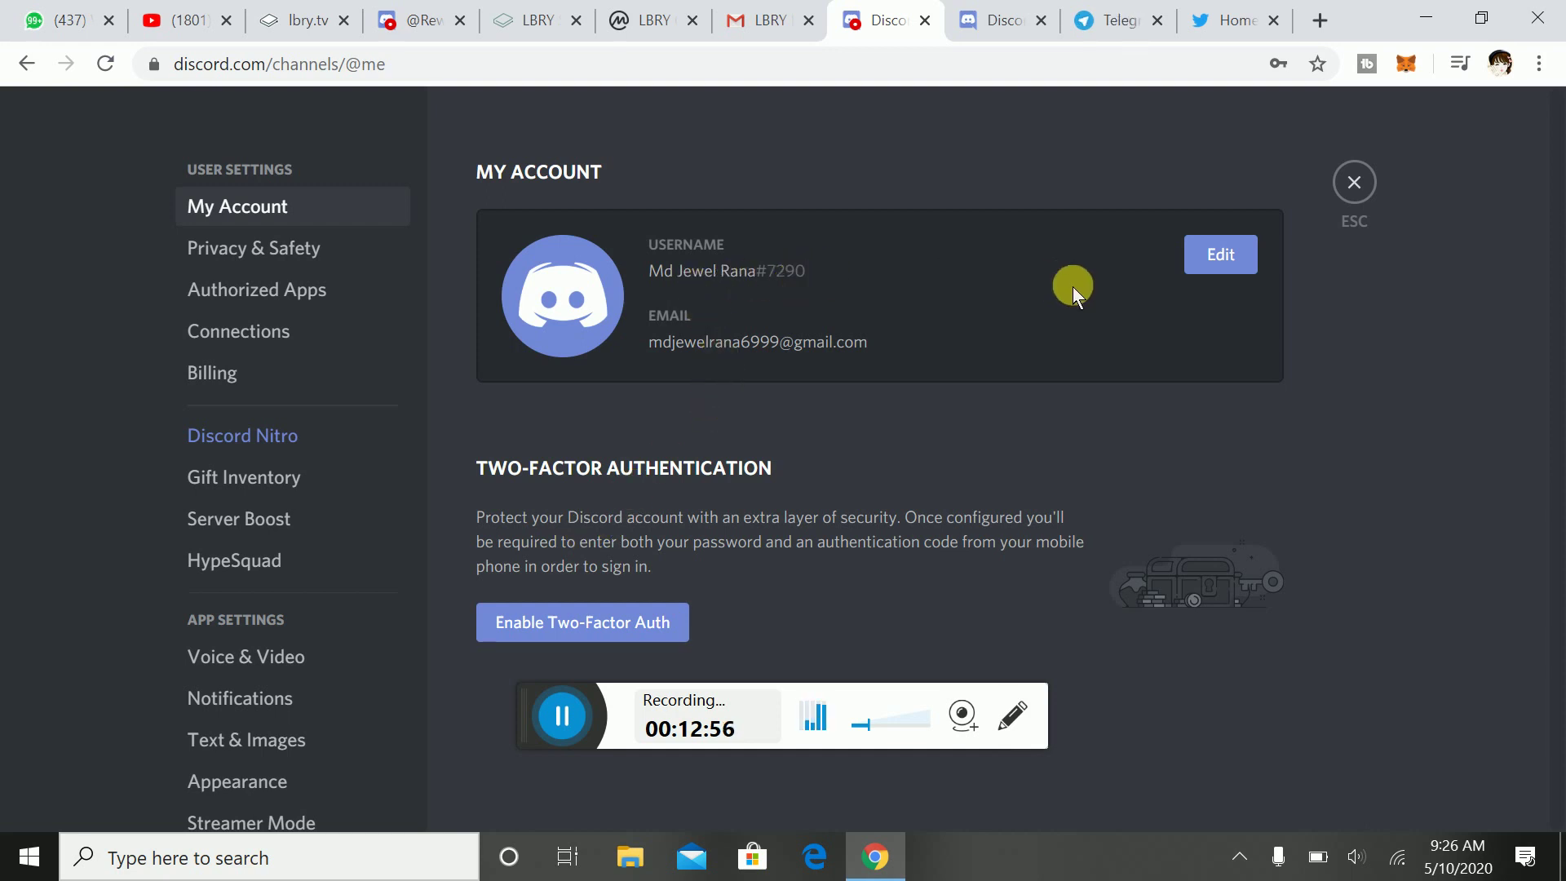
Copy the full Discord username with its tag from the account details.
{"action": "left_click", "coordinate": [799, 291]}
{"action": "triple_click", "coordinate": [799, 291]}
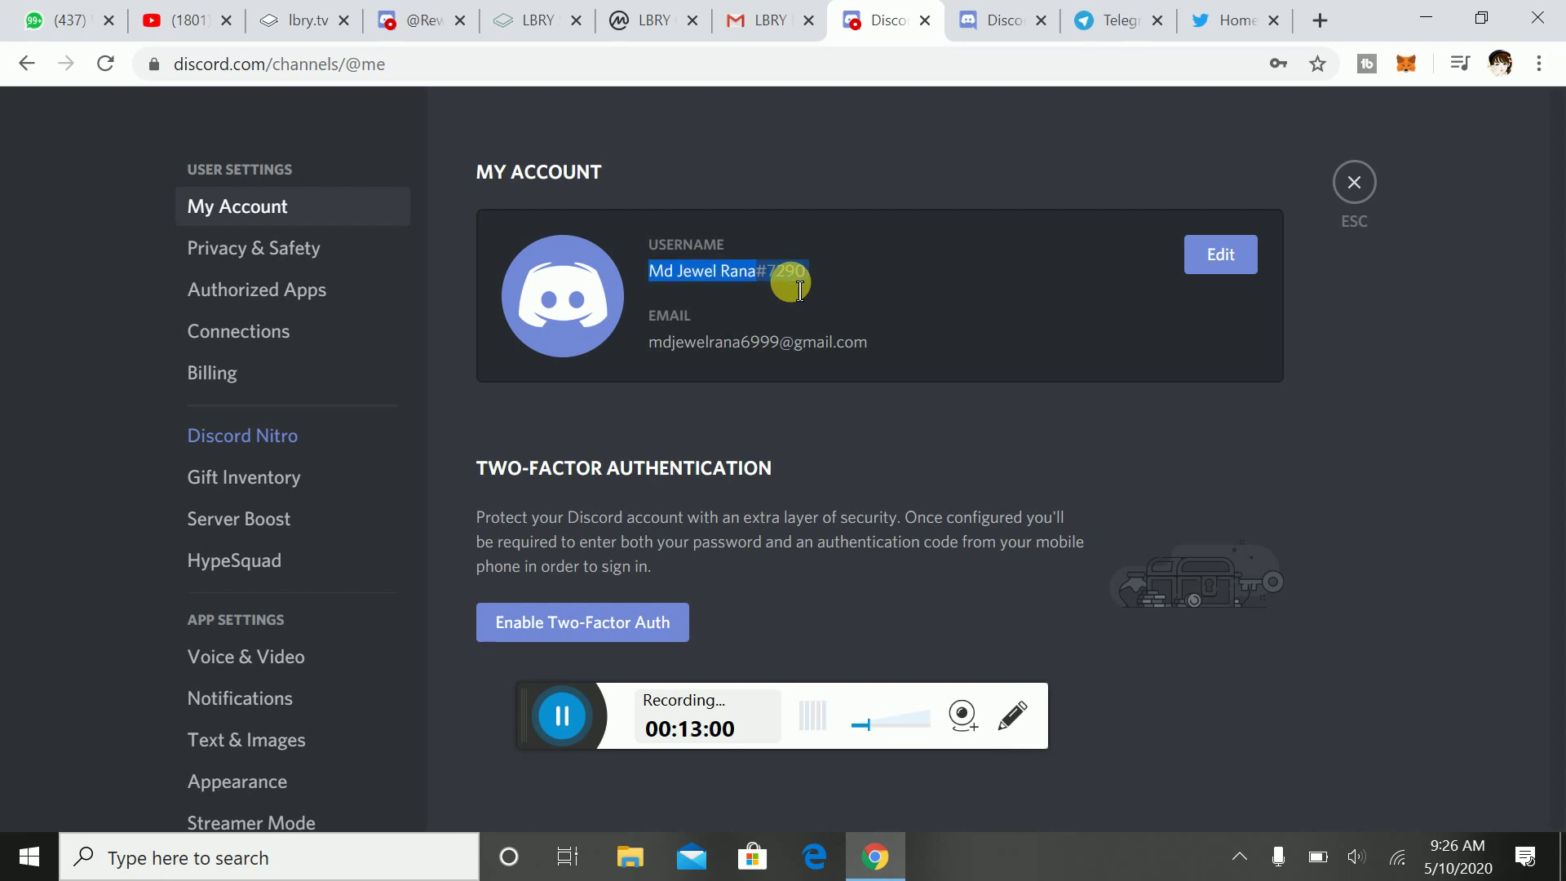
{"action": "right_click", "coordinate": [799, 290]}
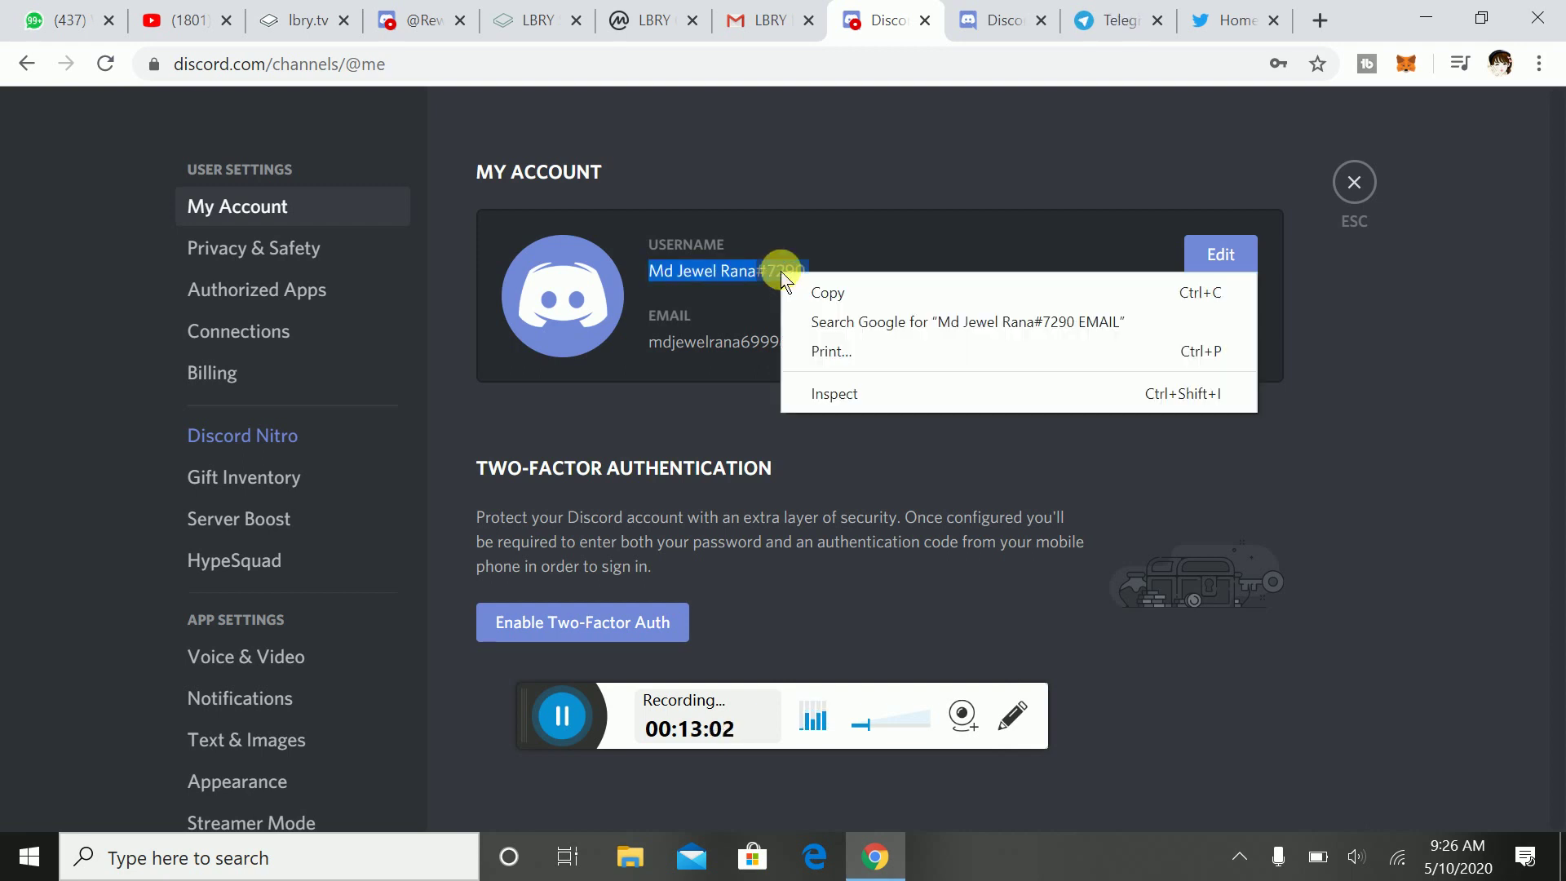
{"action": "left_click", "coordinate": [796, 295]}
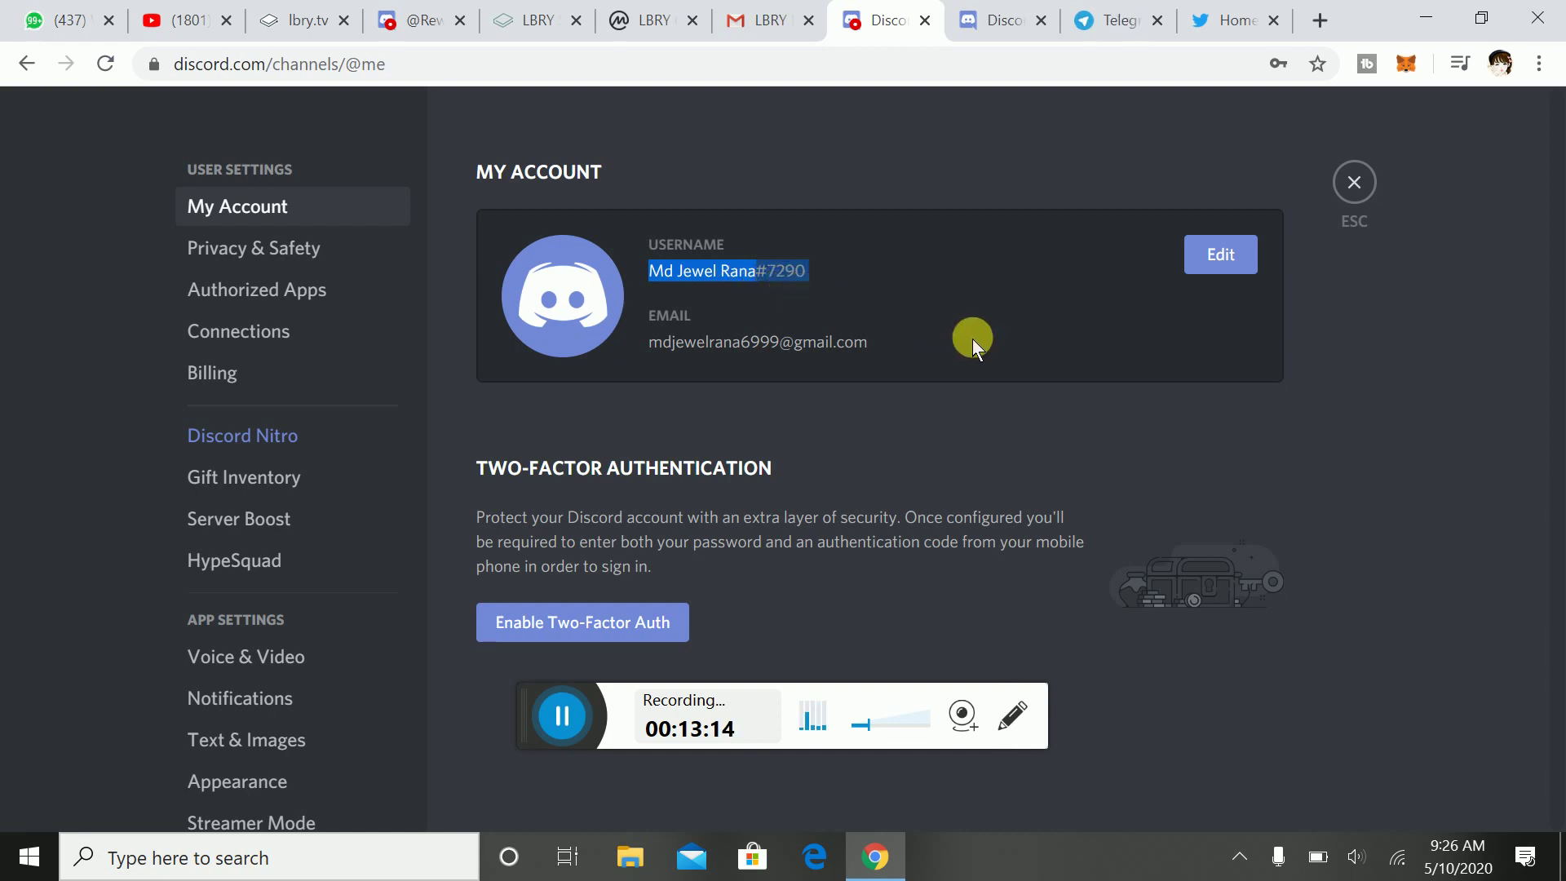
Replace the Discord account's username with a new one ending in 32 and try to save the change.
{"action": "left_click", "coordinate": [1220, 254]}
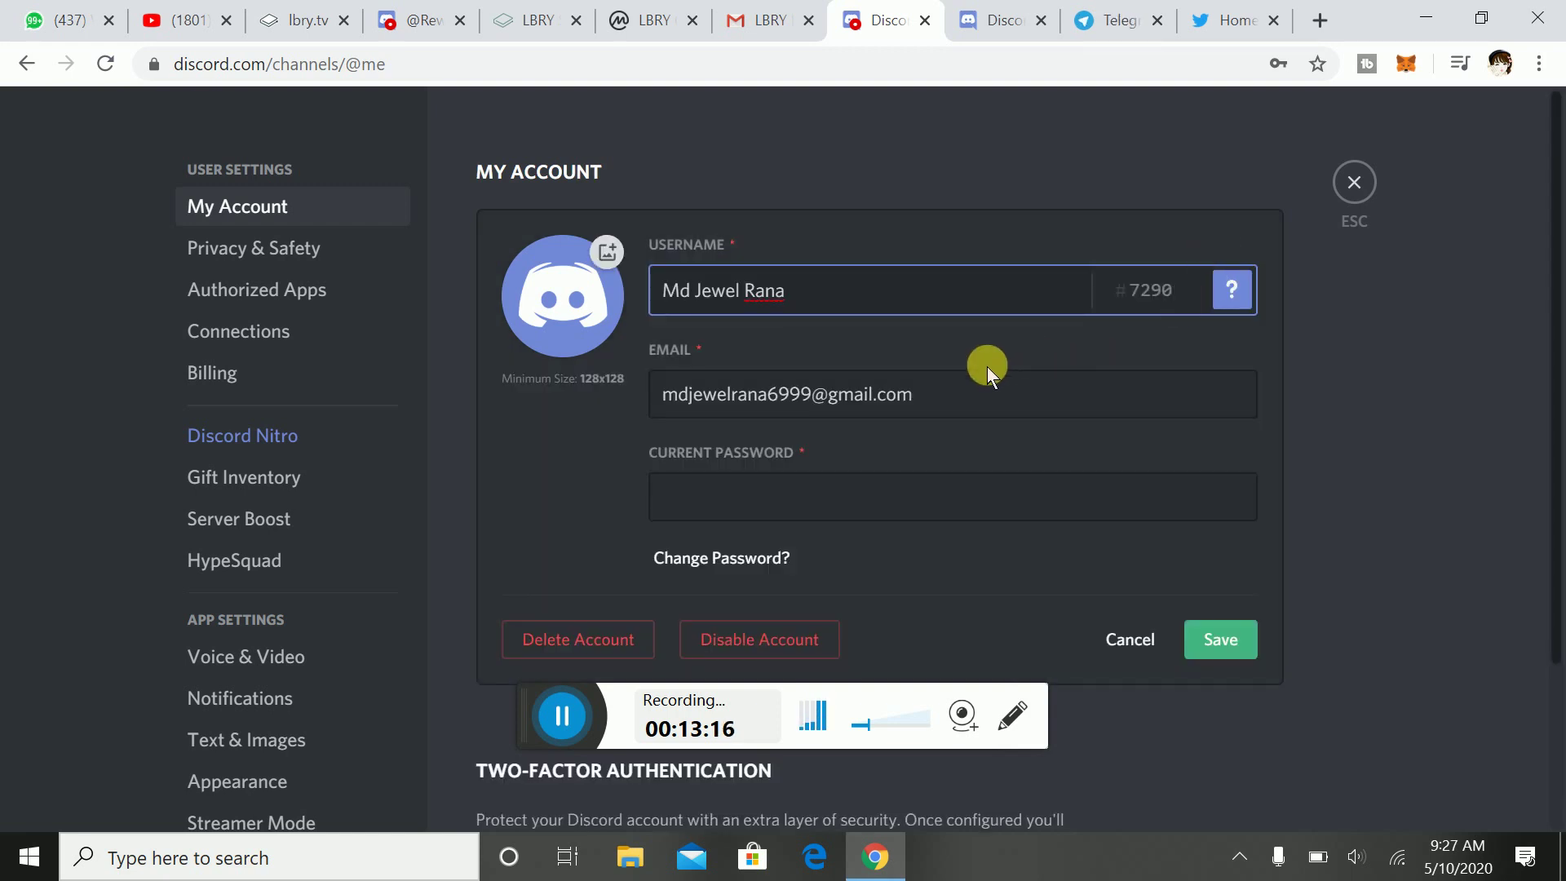
{"action": "key", "text": "BackSpace"}
{"action": "key", "text": "BackSpace"}
{"action": "key", "text": "BackSpace"}
{"action": "key", "text": "BackSpace"}
{"action": "key", "text": "BackSpace"}
{"action": "key", "text": "BackSpace"}
{"action": "key", "text": "BackSpace"}
{"action": "key", "text": "BackSpace"}
{"action": "key", "text": "BackSpace"}
{"action": "key", "text": "BackSpace"}
{"action": "key", "text": "BackSpace"}
{"action": "key", "text": "BackSpace"}
{"action": "key", "text": "BackSpace"}
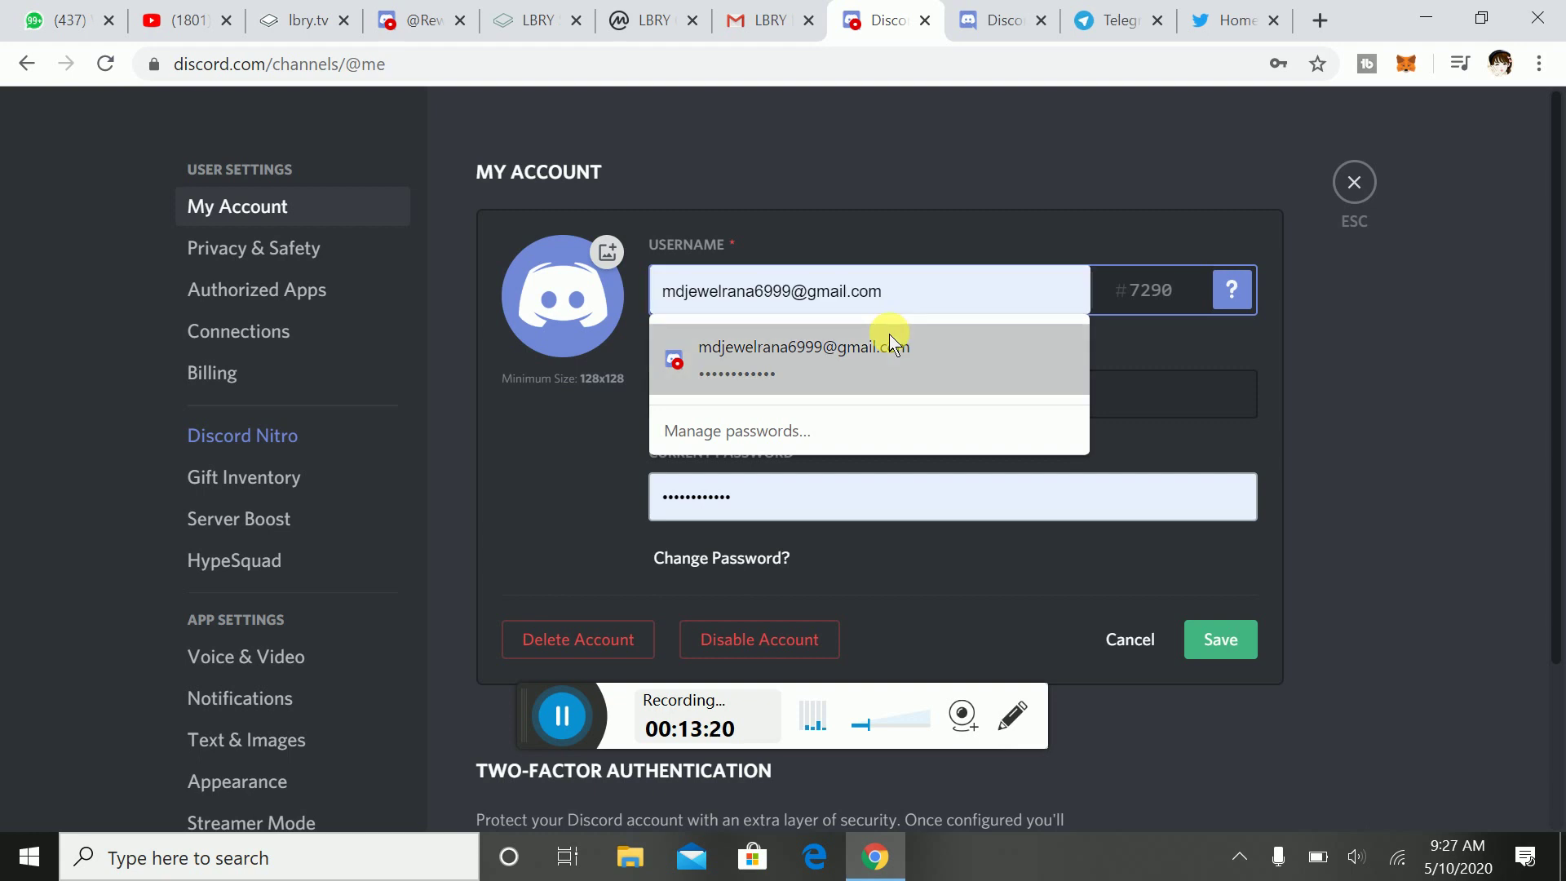
{"action": "type", "text": "Rihan32"}
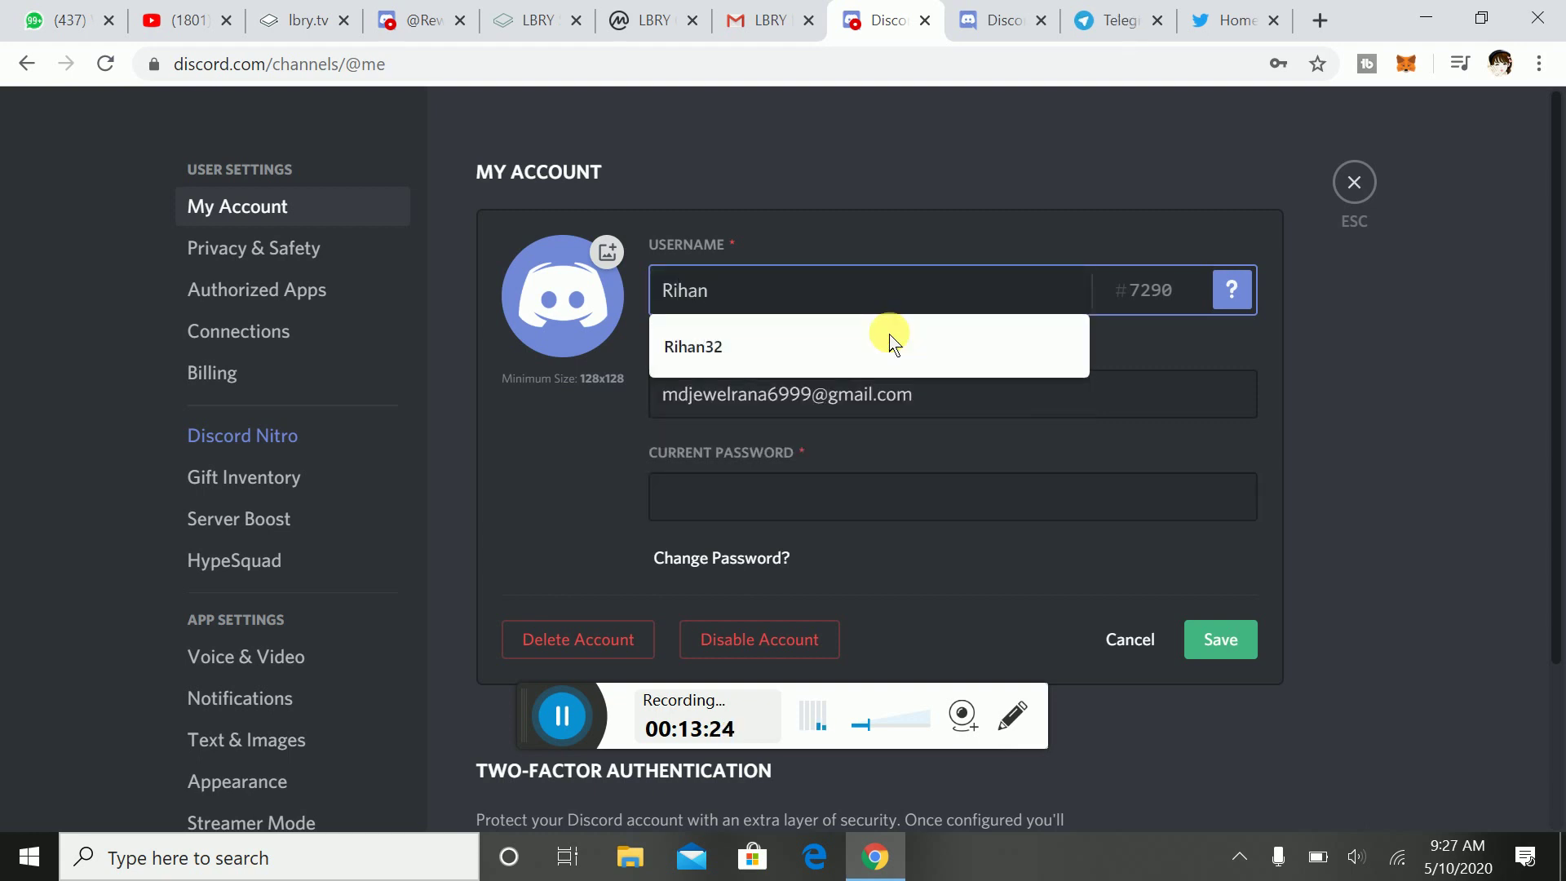
{"action": "left_click", "coordinate": [710, 344]}
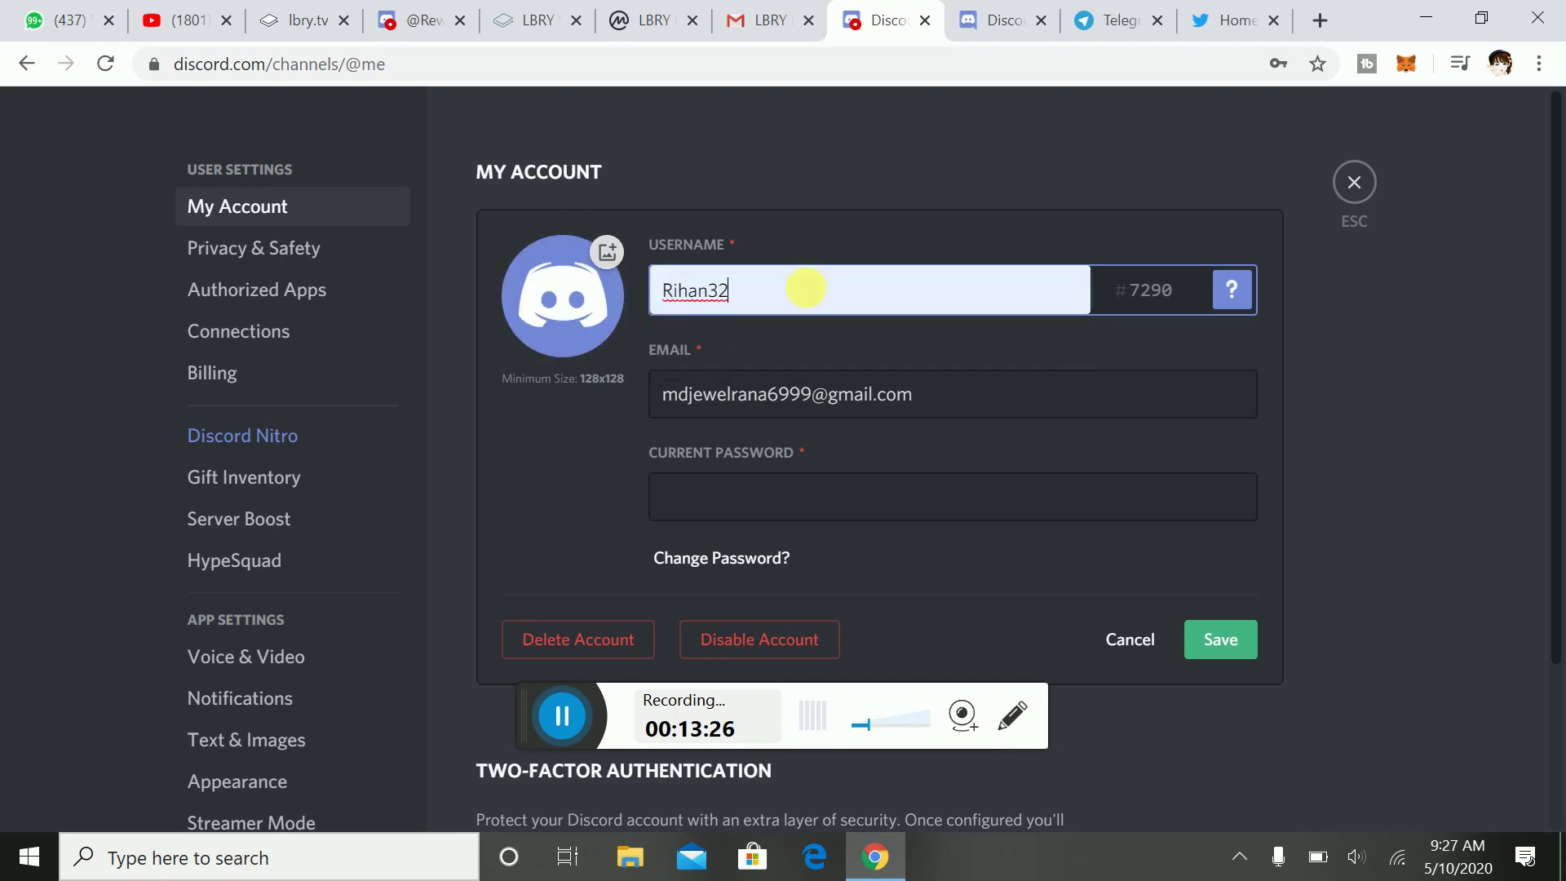
{"action": "left_click", "coordinate": [1241, 666]}
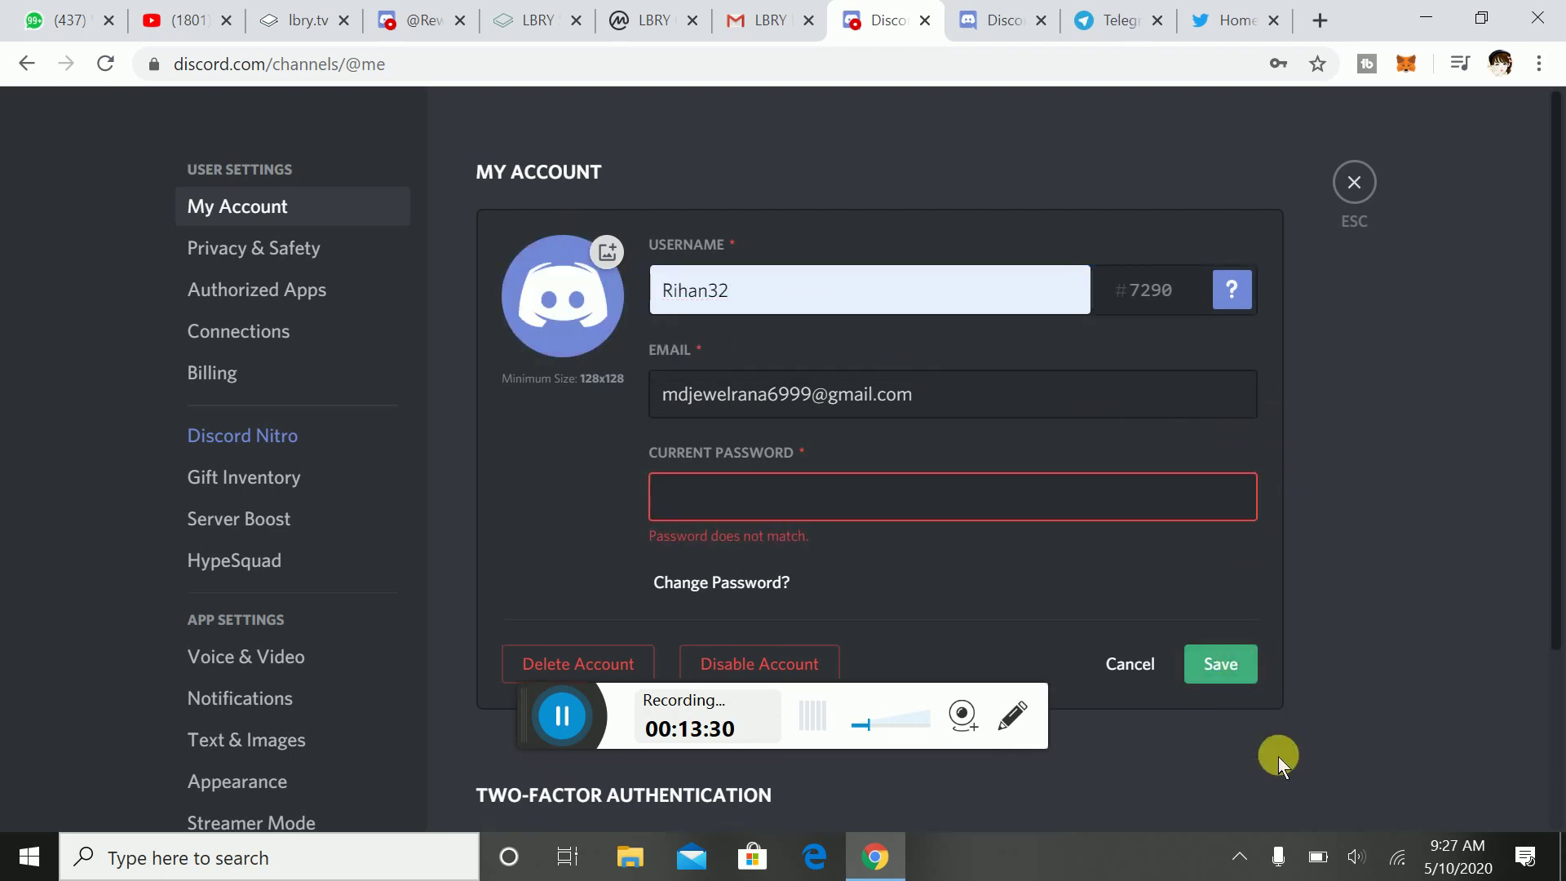
Fill the current password field with the saved account password and try to save the username change.
{"action": "left_click", "coordinate": [856, 508]}
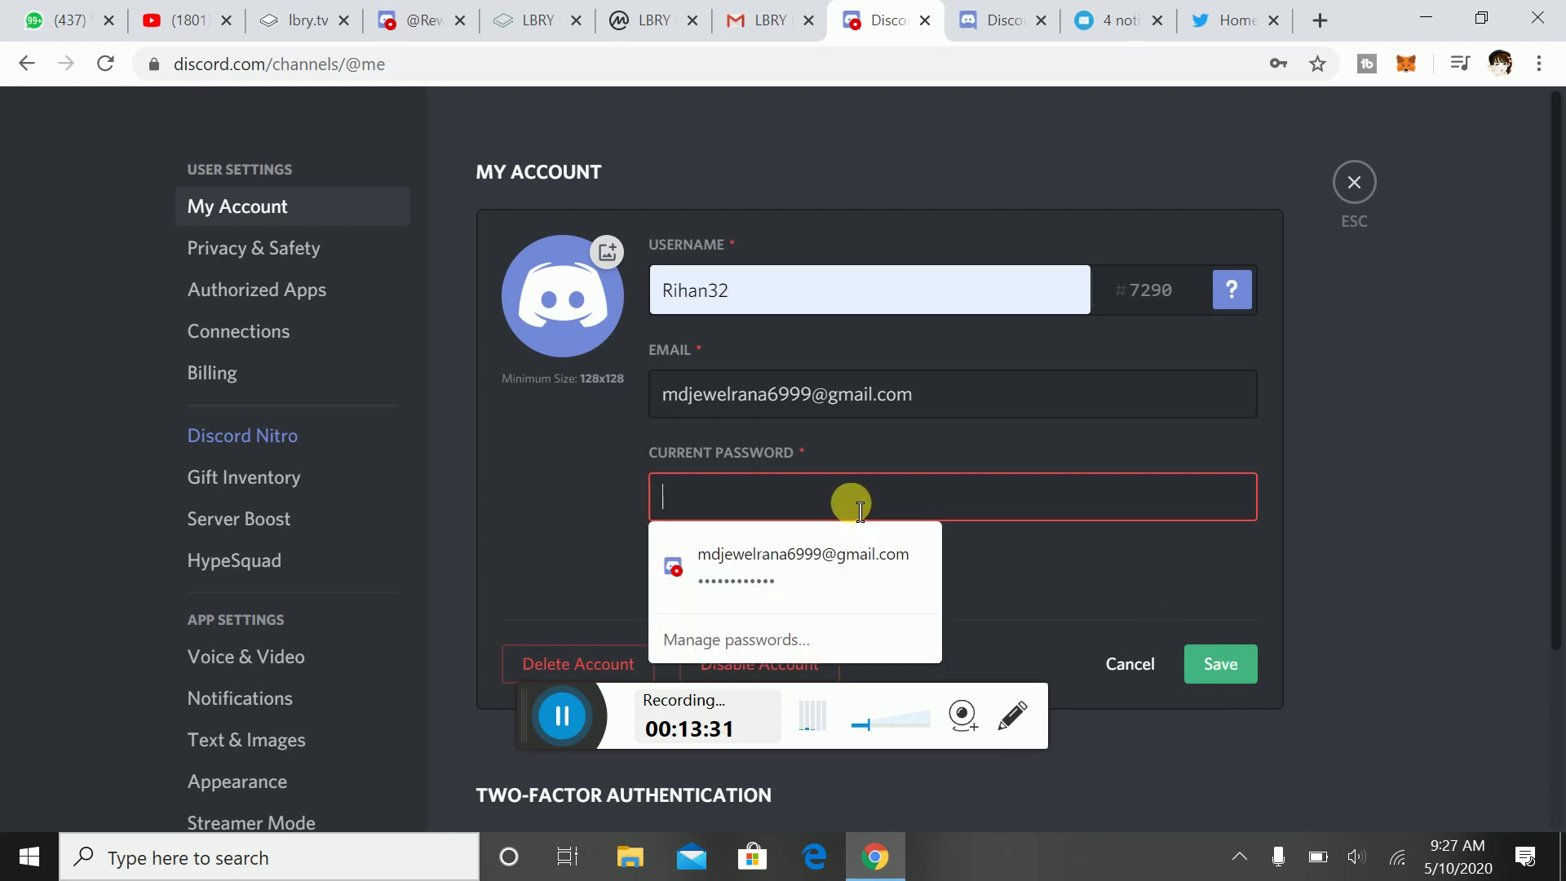
{"action": "left_click", "coordinate": [840, 577]}
{"action": "left_click", "coordinate": [1240, 675]}
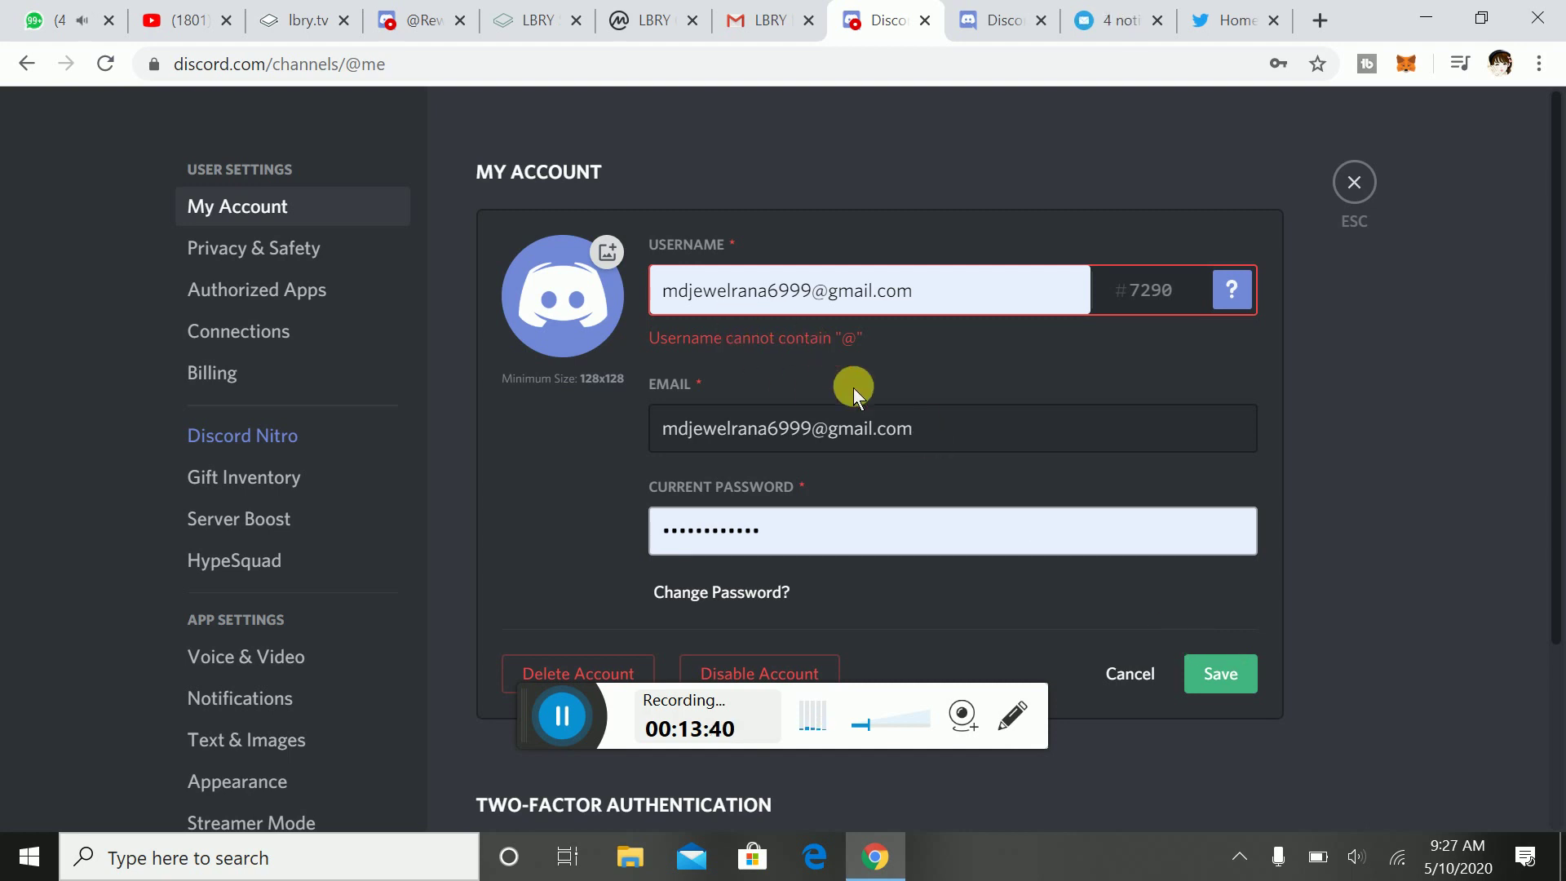
{"action": "left_click", "coordinate": [561, 722]}
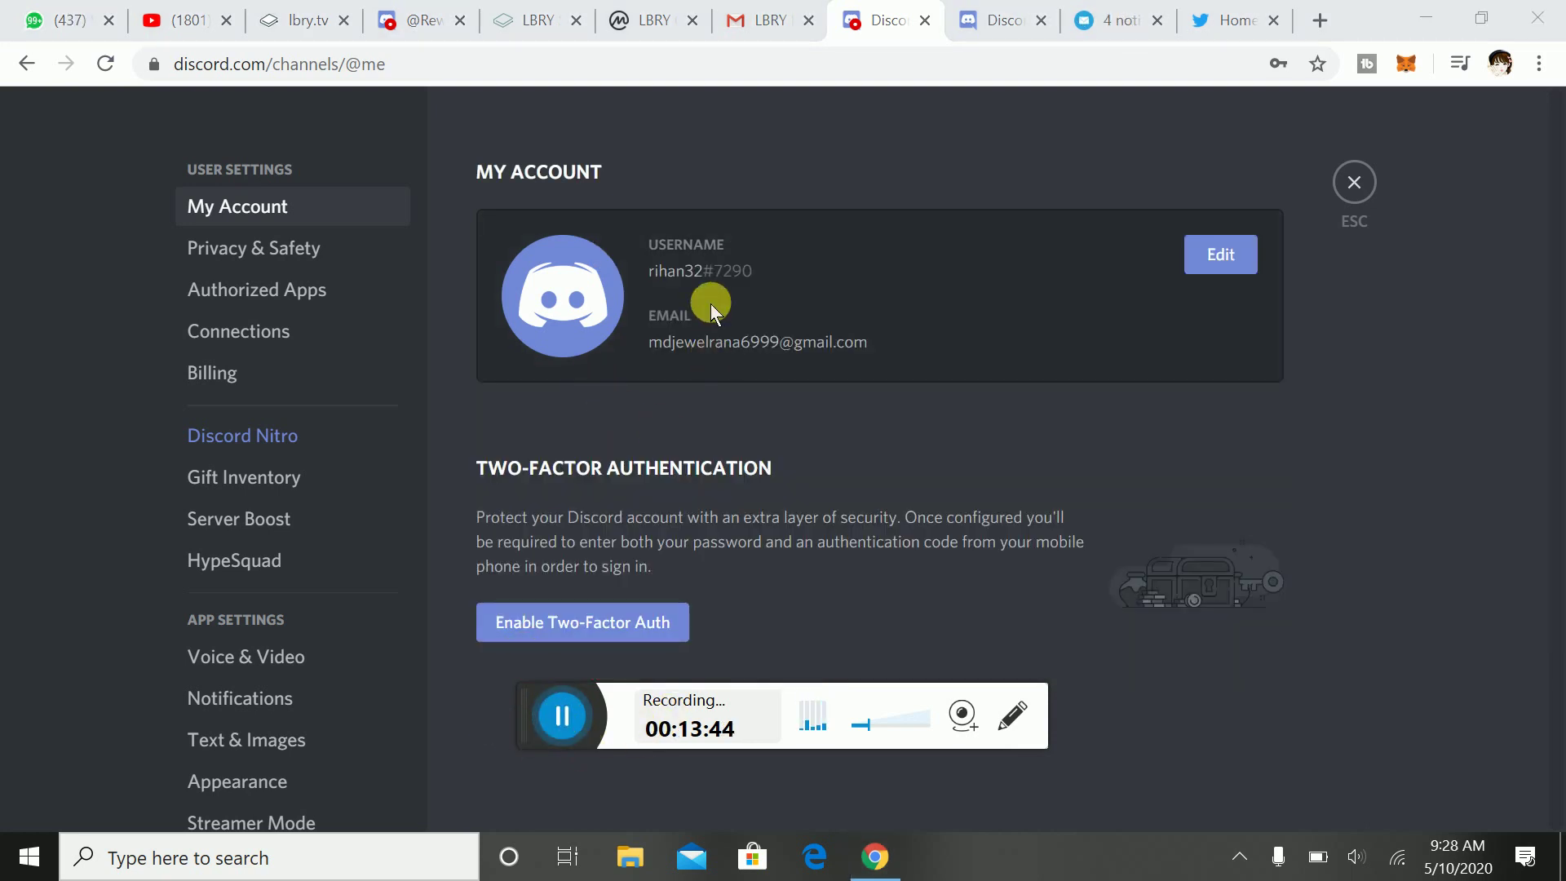
Copy the new Discord username with its tag and paste it into the verification form's Discord Username and ID field.
{"action": "triple_click", "coordinate": [726, 278]}
{"action": "right_click", "coordinate": [715, 261]}
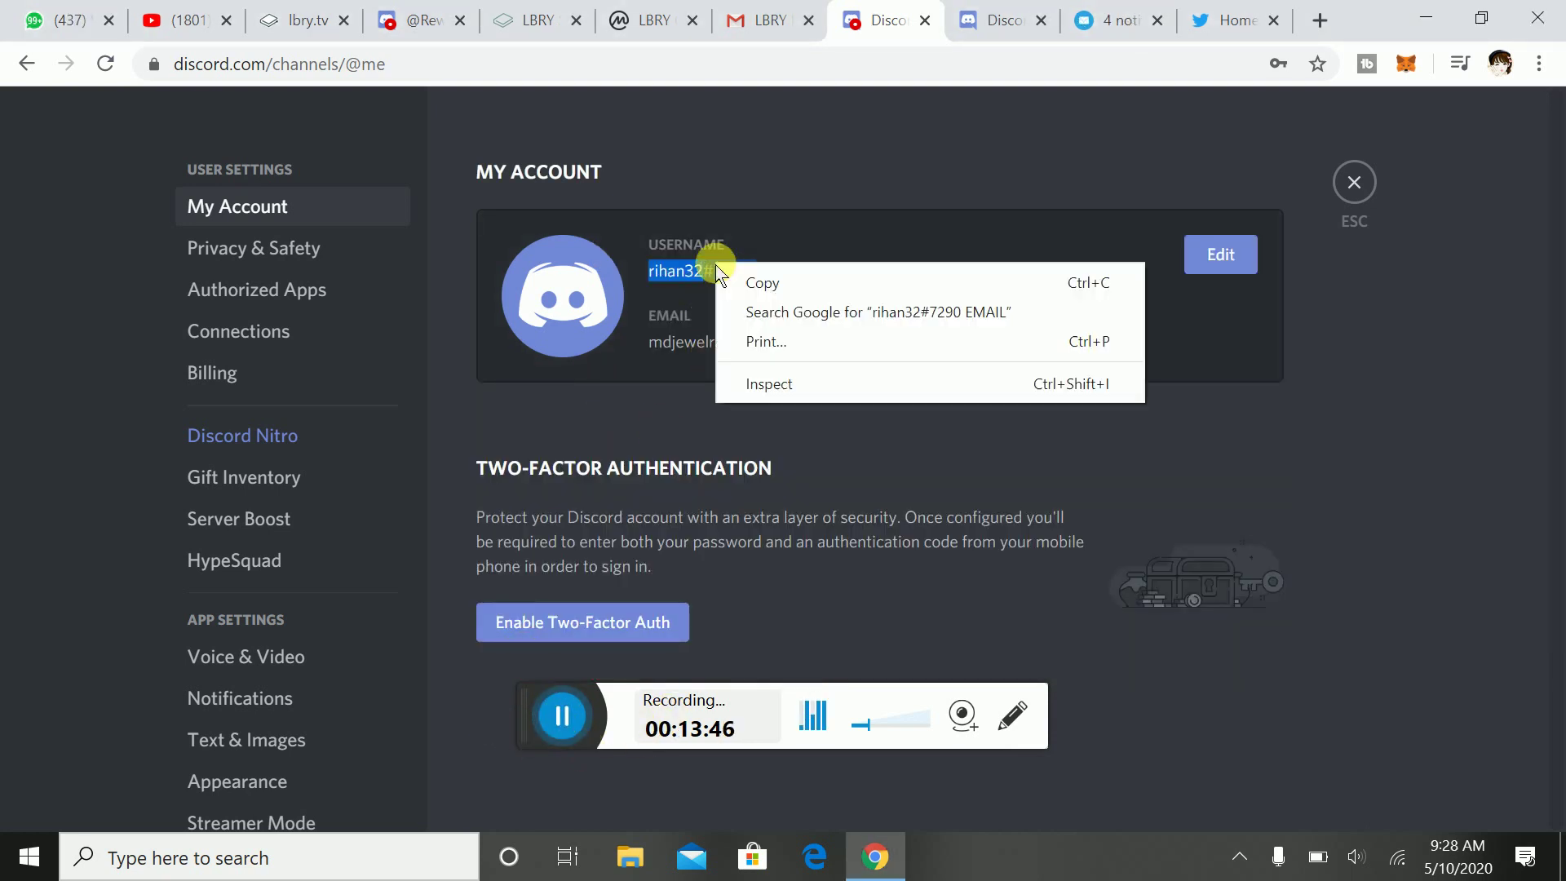
{"action": "left_click", "coordinate": [773, 283]}
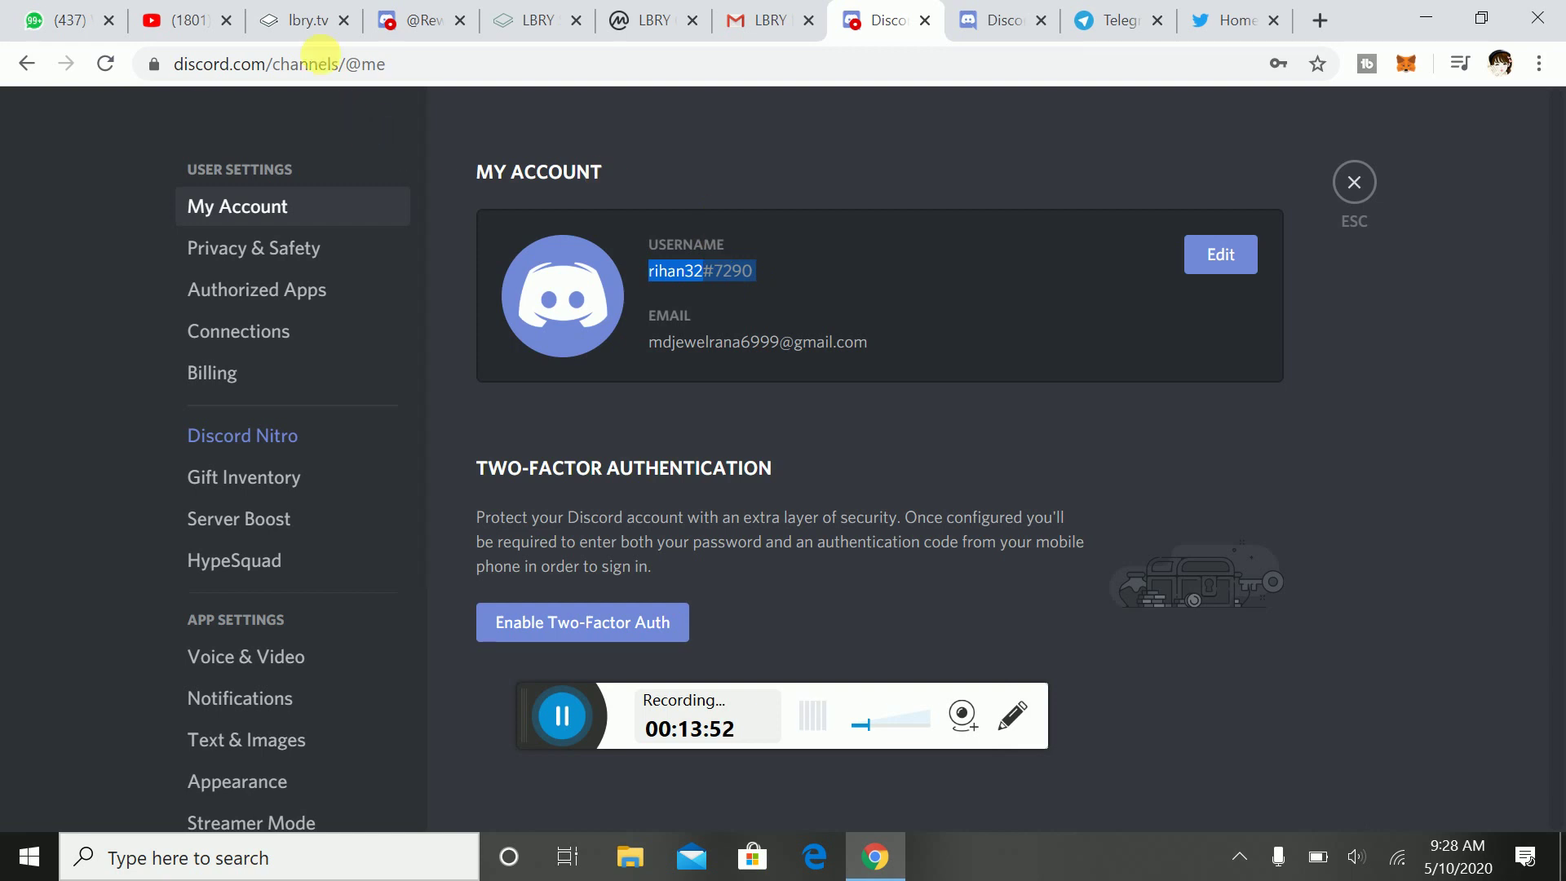
{"action": "left_click", "coordinate": [292, 14]}
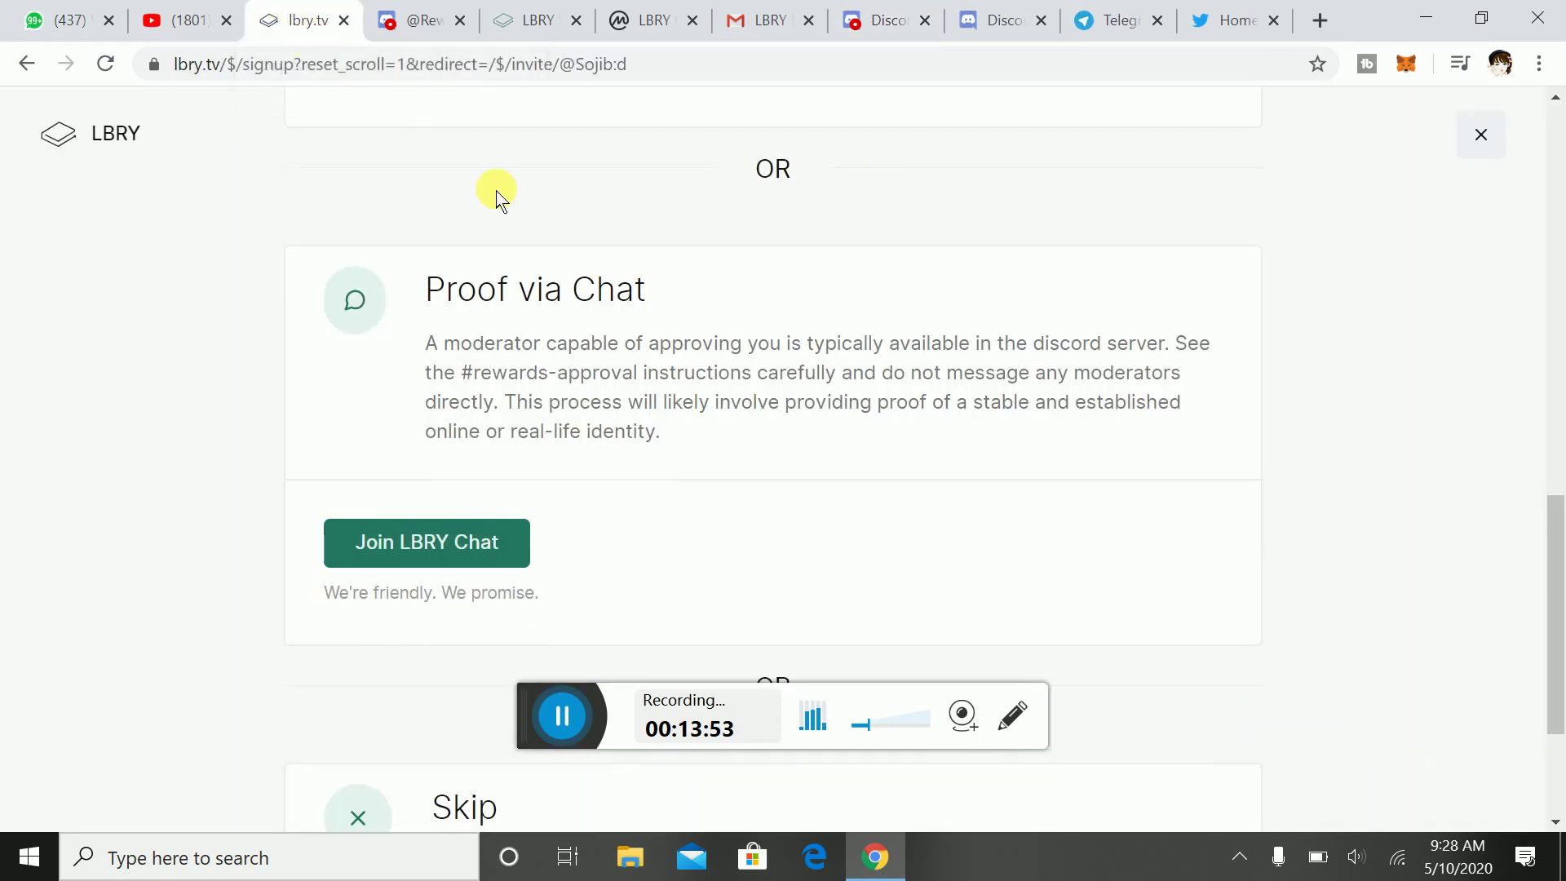
{"action": "left_click", "coordinate": [540, 18]}
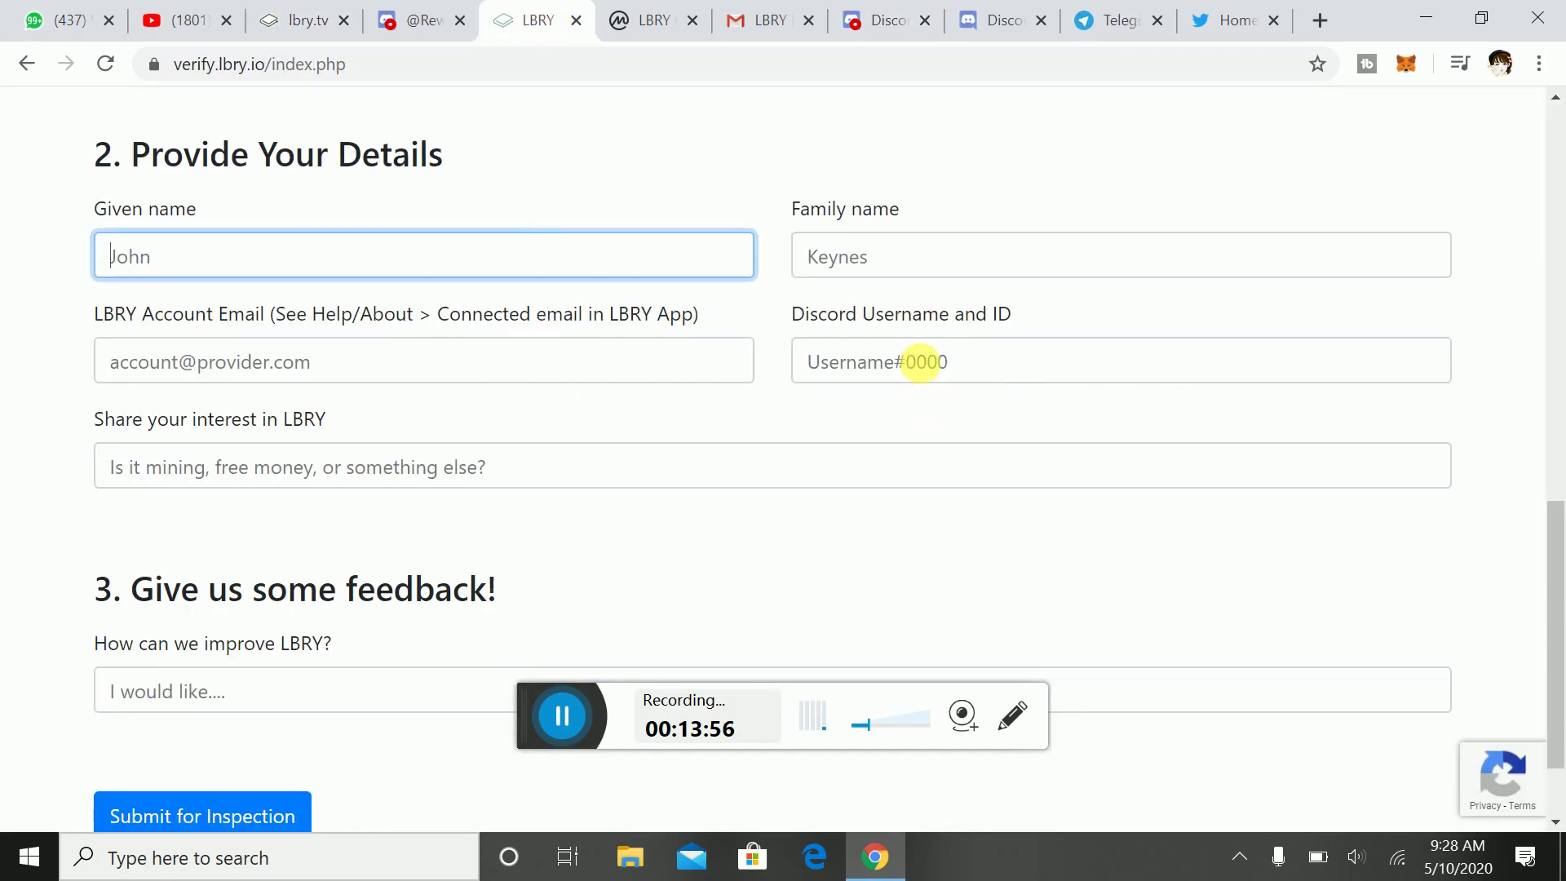
{"action": "right_click", "coordinate": [922, 362]}
{"action": "left_click", "coordinate": [975, 556]}
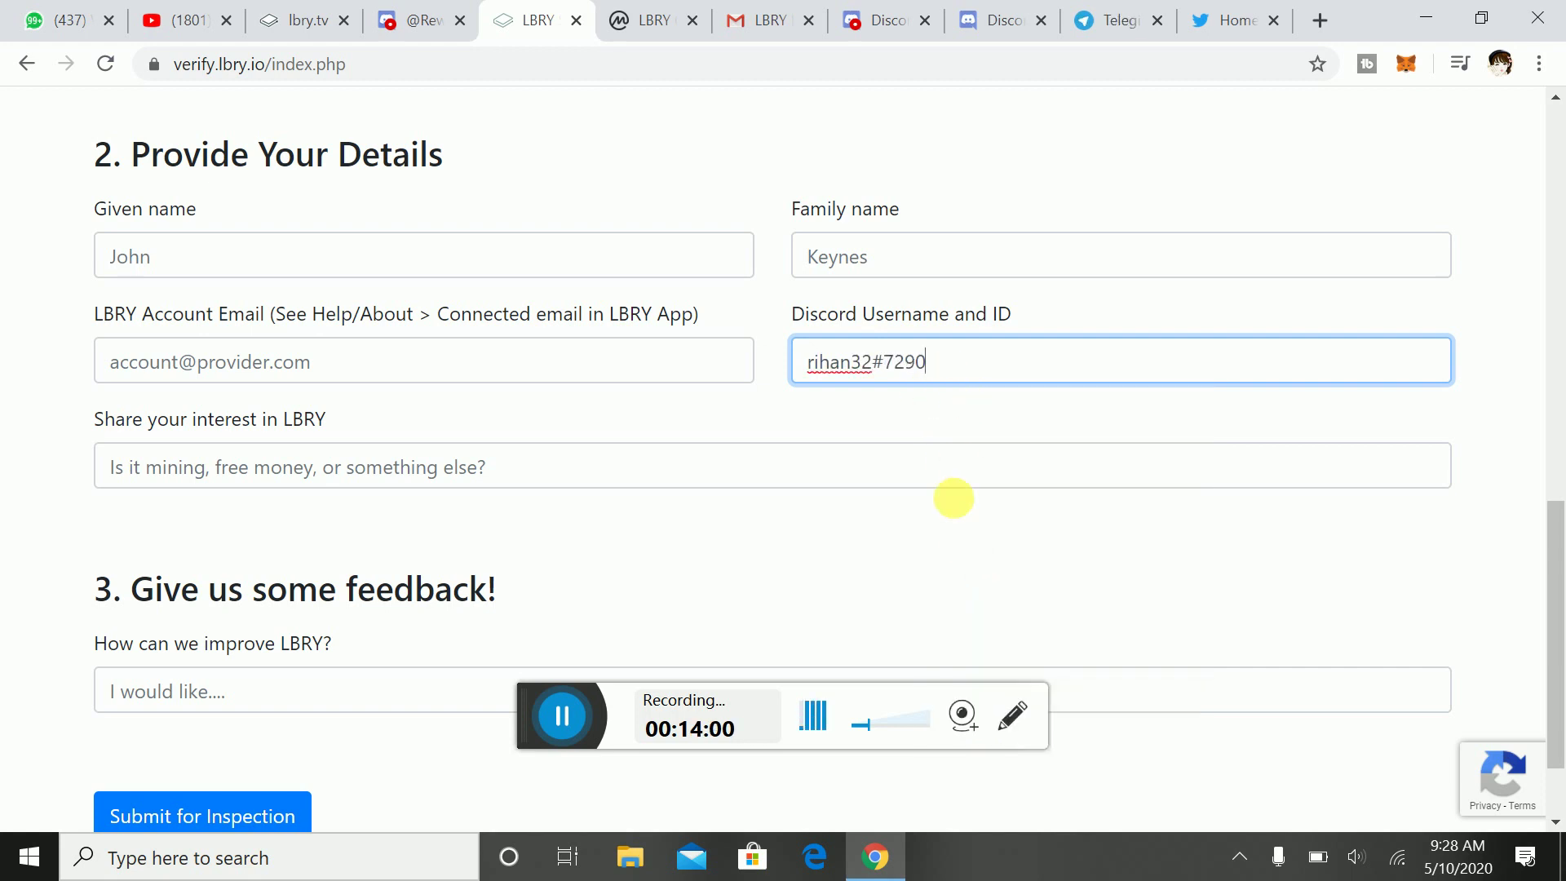
Submit the completed LBRY verification form for inspection.
{"action": "left_click", "coordinate": [574, 718]}
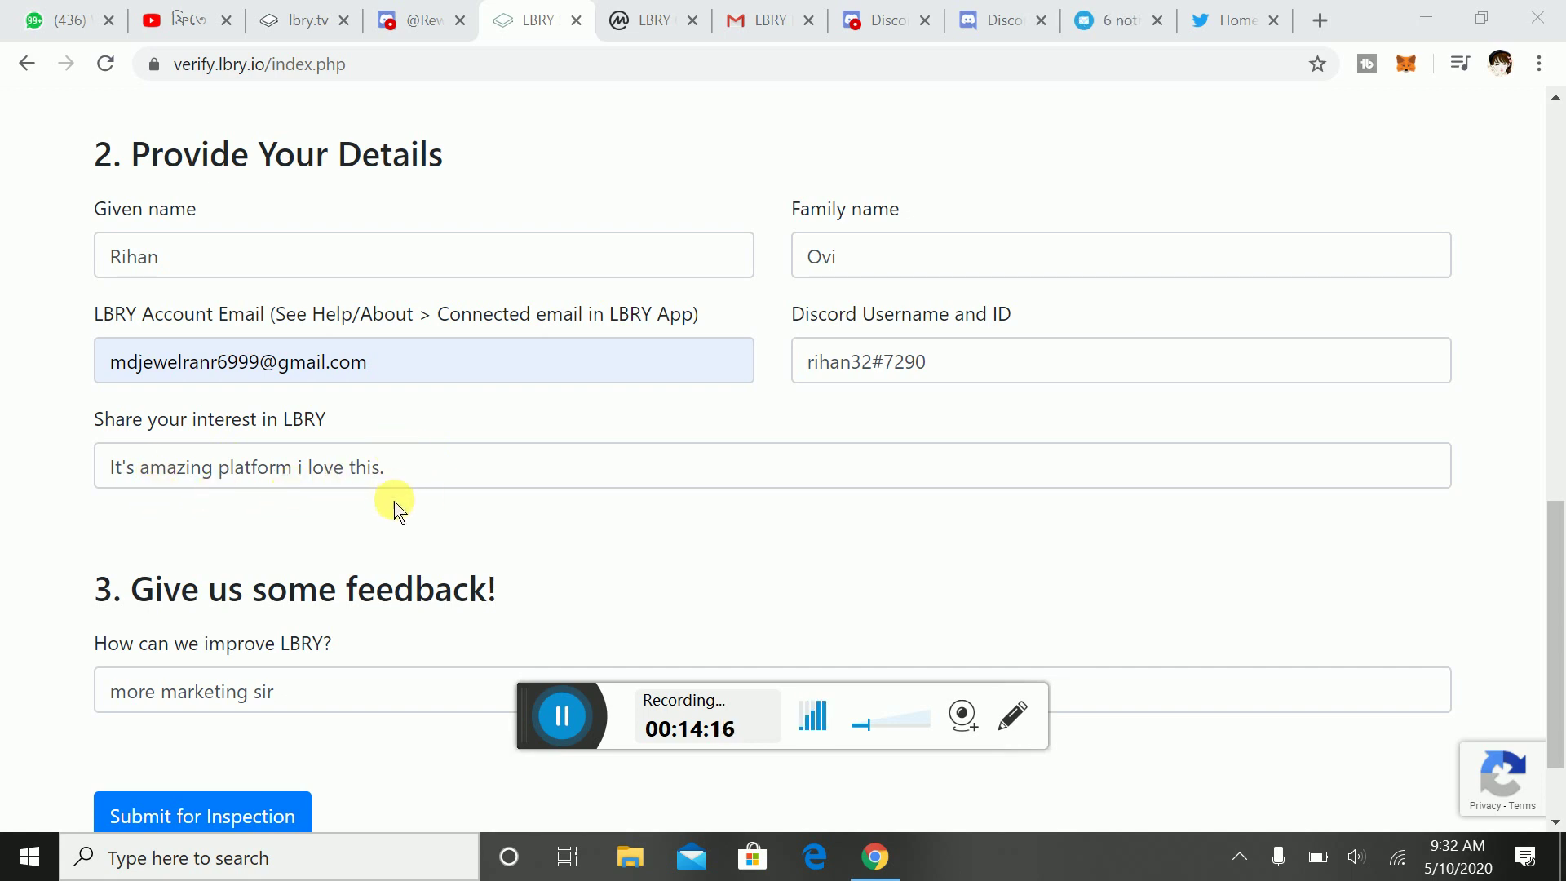
{"action": "scroll", "coordinate": [155, 644], "scroll_direction": "down", "scroll_amount": 1}
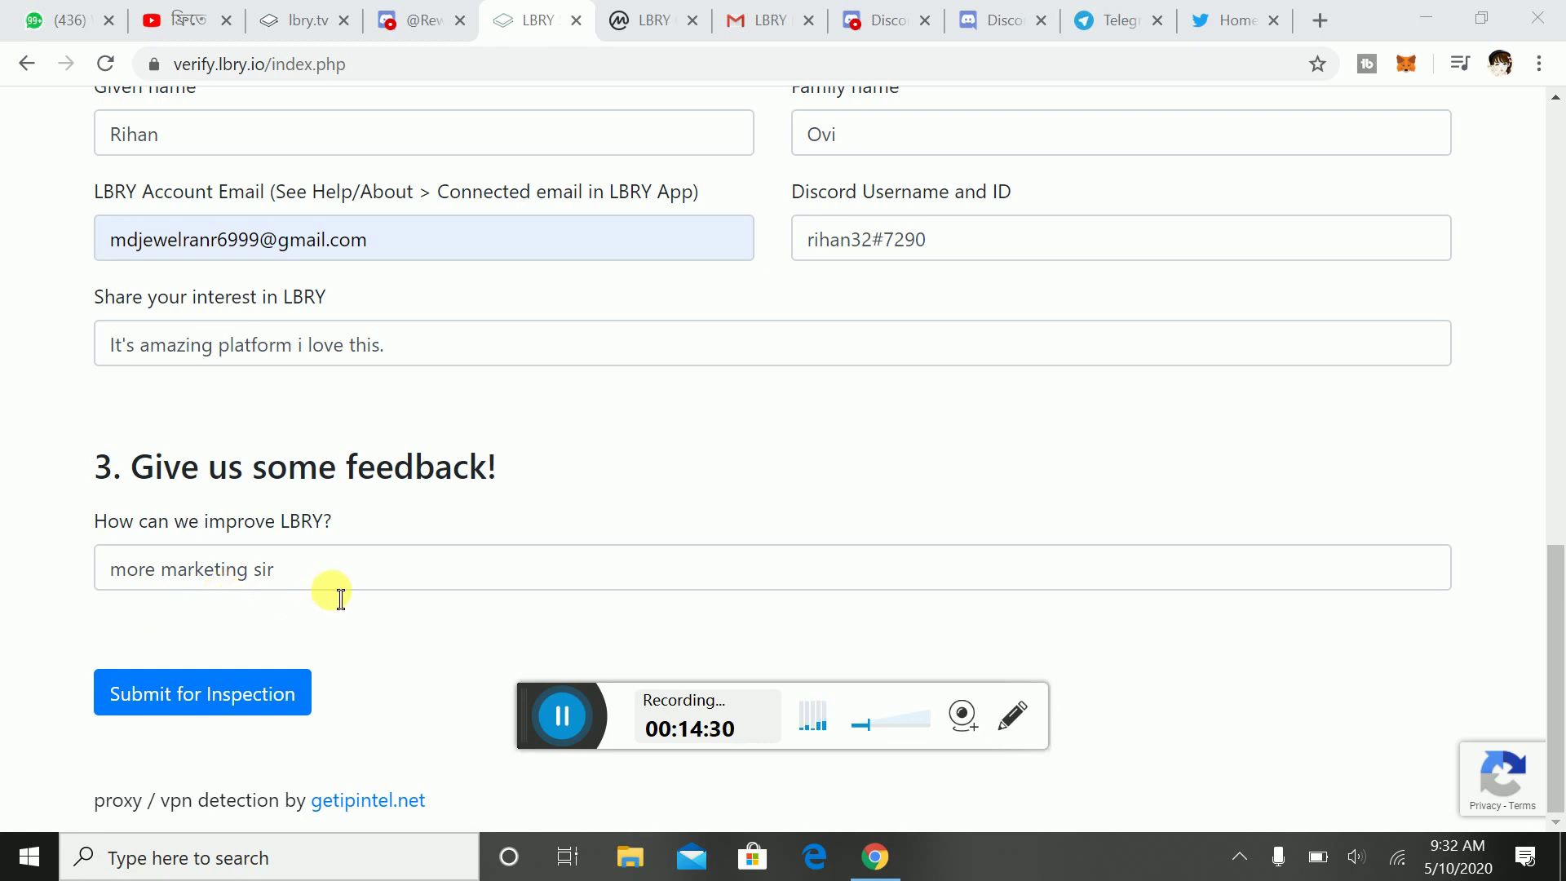
{"action": "left_click", "coordinate": [250, 721]}
{"action": "left_click", "coordinate": [250, 721]}
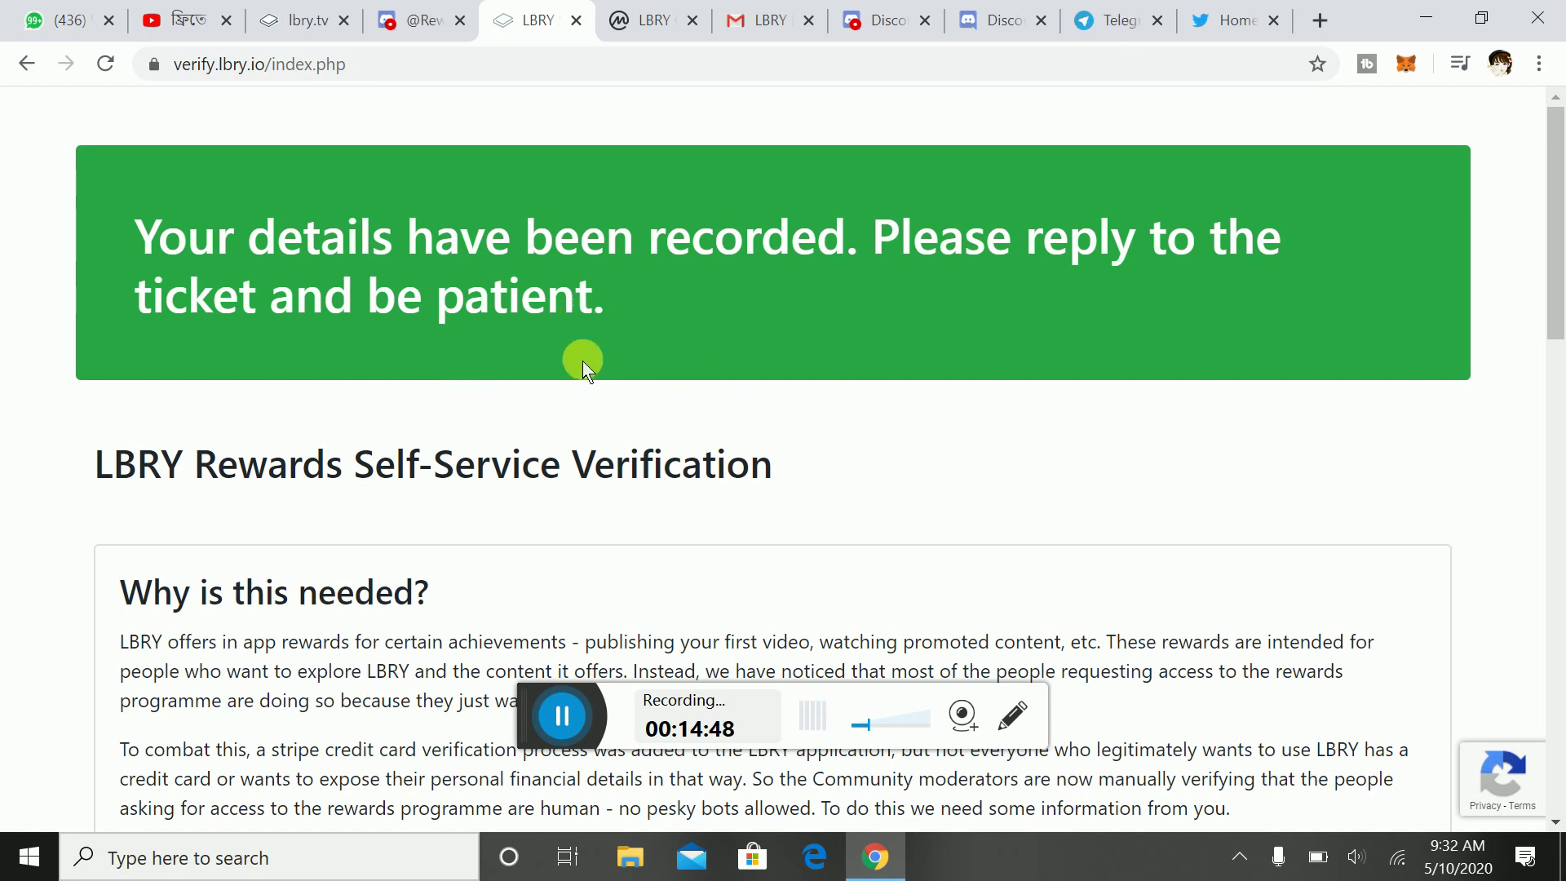
{"action": "scroll", "coordinate": [584, 367], "scroll_direction": "down", "scroll_amount": 3}
{"action": "scroll", "coordinate": [624, 385], "scroll_direction": "down", "scroll_amount": 9}
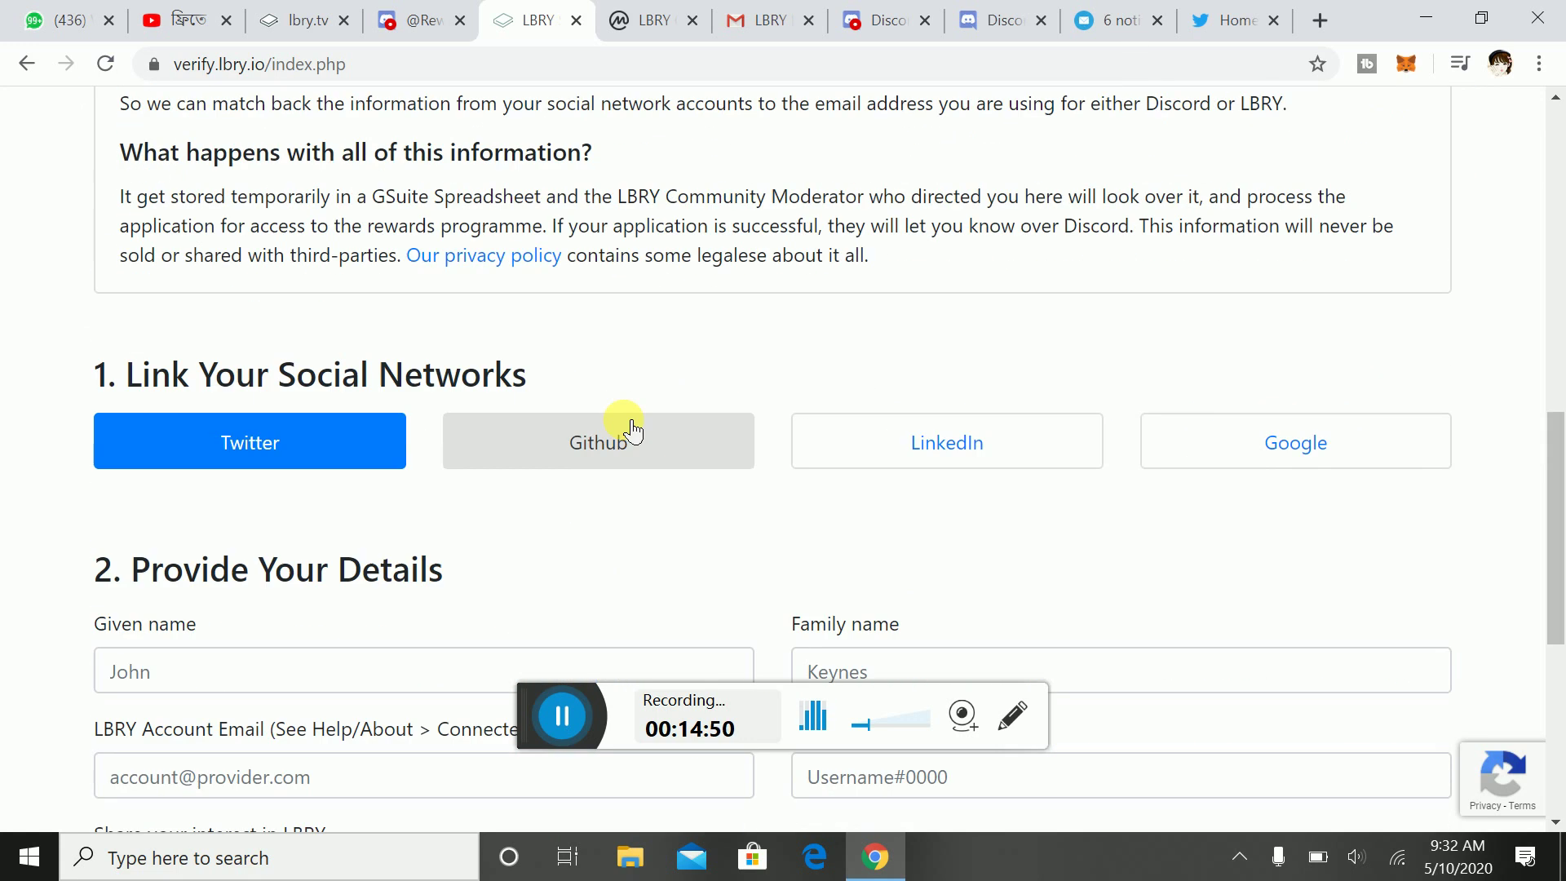
{"action": "scroll", "coordinate": [629, 441], "scroll_direction": "down", "scroll_amount": 6}
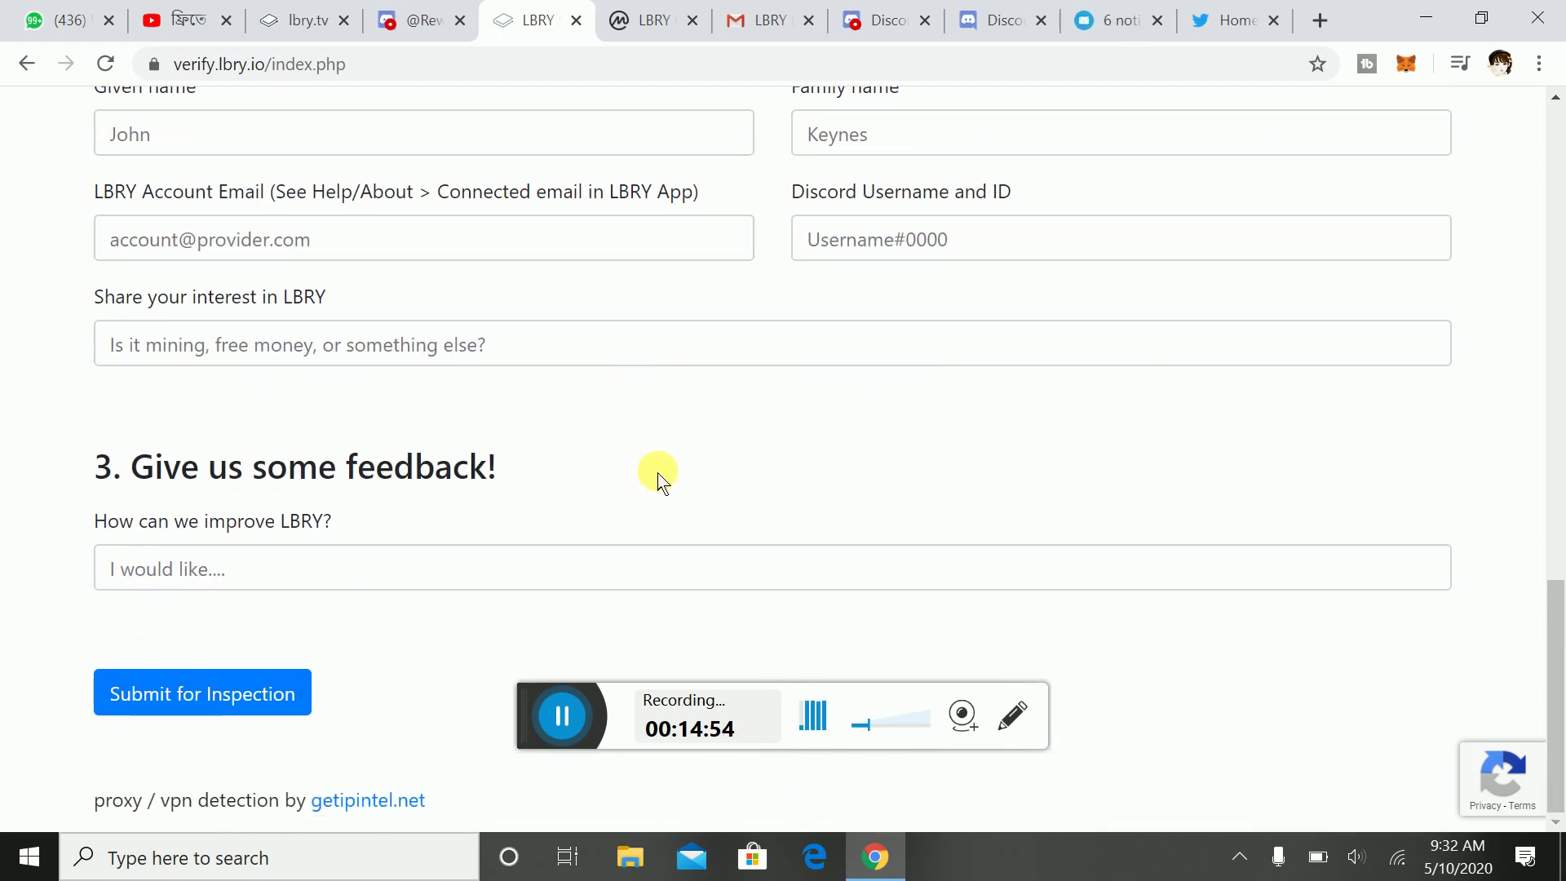
Check the verification page for the outcome of the form submission.
{"action": "scroll", "coordinate": [657, 479], "scroll_direction": "up", "scroll_amount": 5}
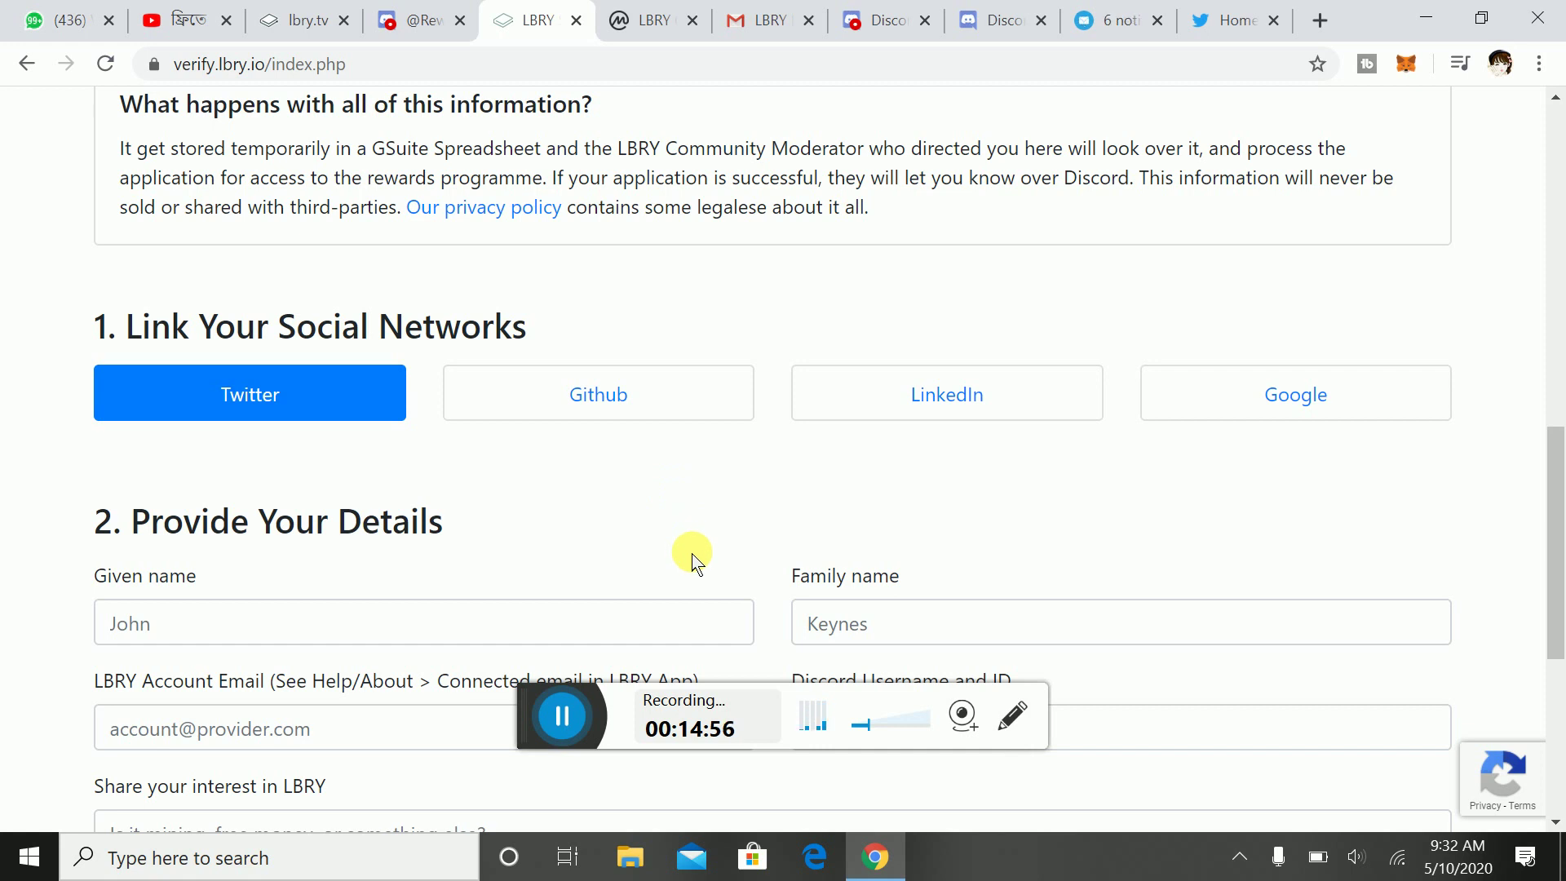
{"action": "scroll", "coordinate": [692, 556], "scroll_direction": "up", "scroll_amount": 4}
{"action": "scroll", "coordinate": [690, 559], "scroll_direction": "up", "scroll_amount": 6}
{"action": "scroll", "coordinate": [675, 541], "scroll_direction": "up", "scroll_amount": 2}
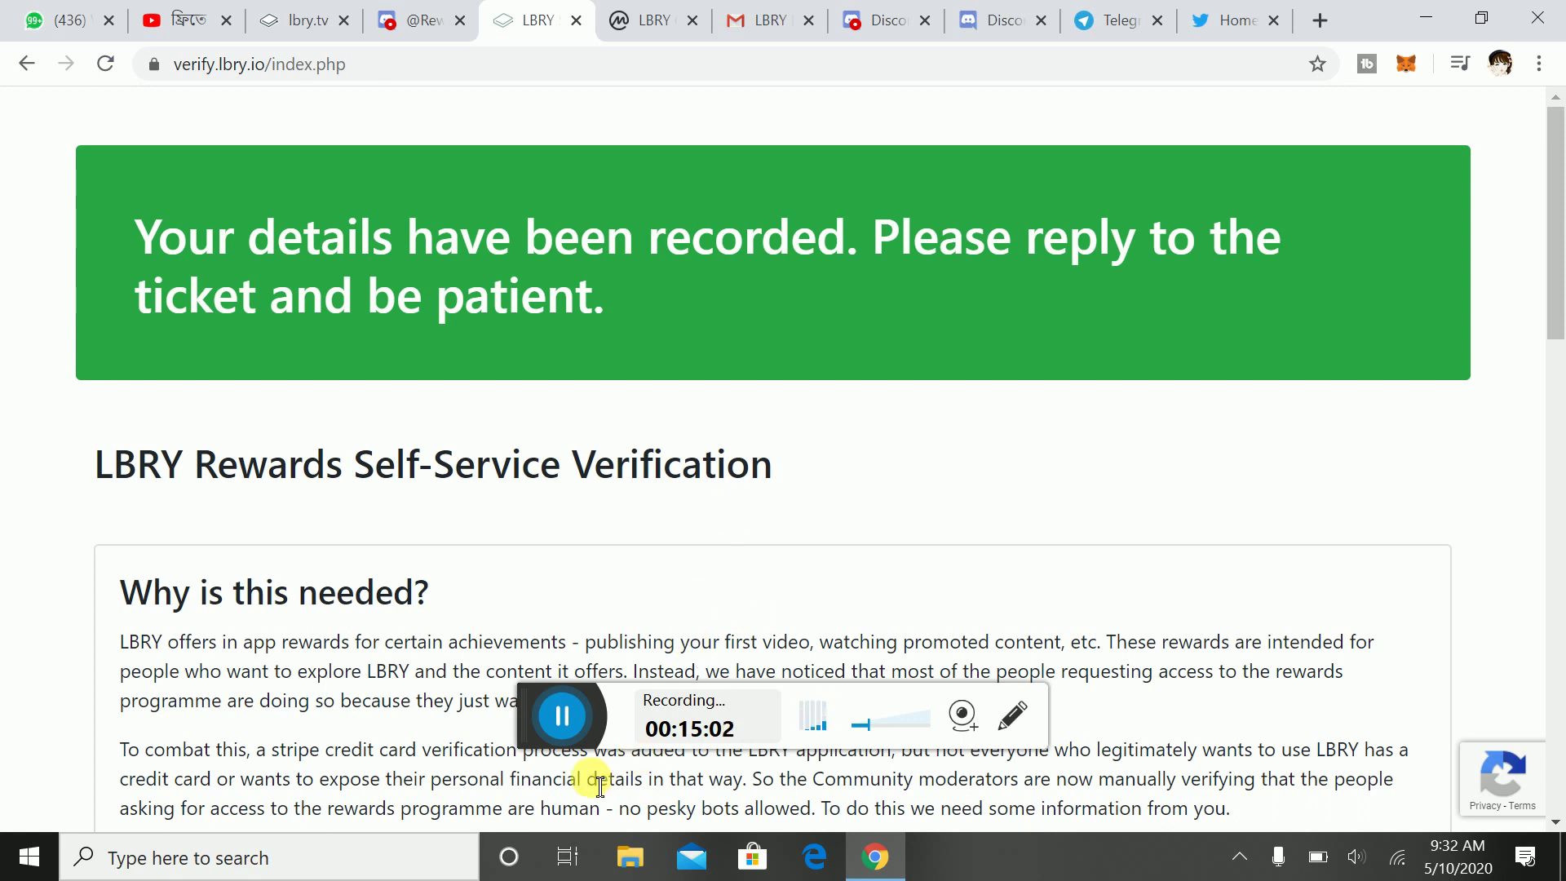
{"action": "left_click", "coordinate": [562, 715]}
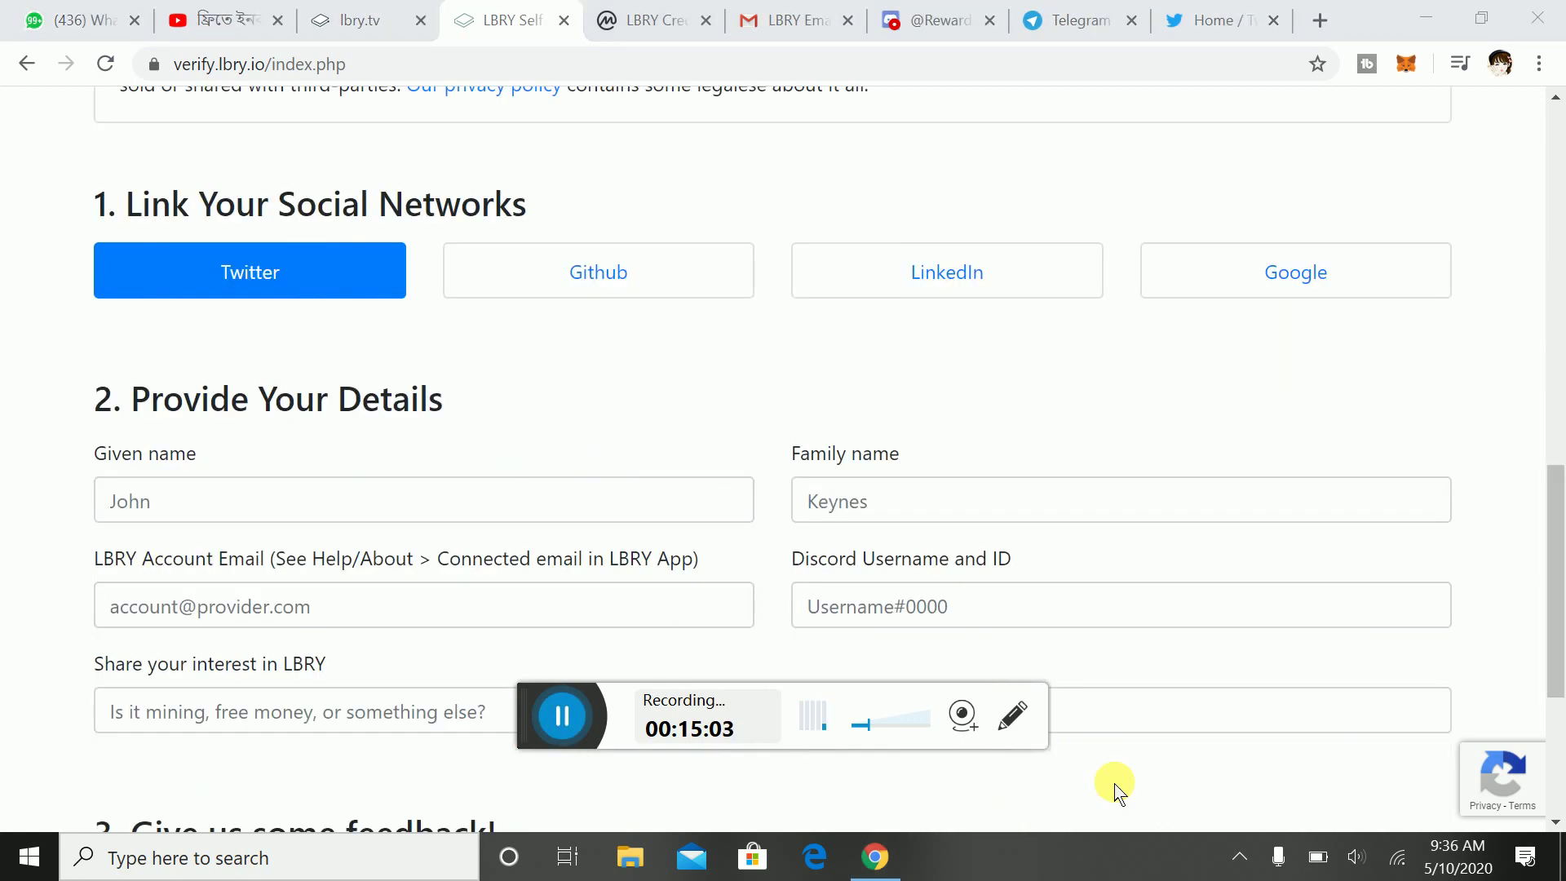
{"action": "scroll", "coordinate": [260, 500], "scroll_direction": "up", "scroll_amount": 1}
{"action": "scroll", "coordinate": [260, 500], "scroll_direction": "up", "scroll_amount": 10}
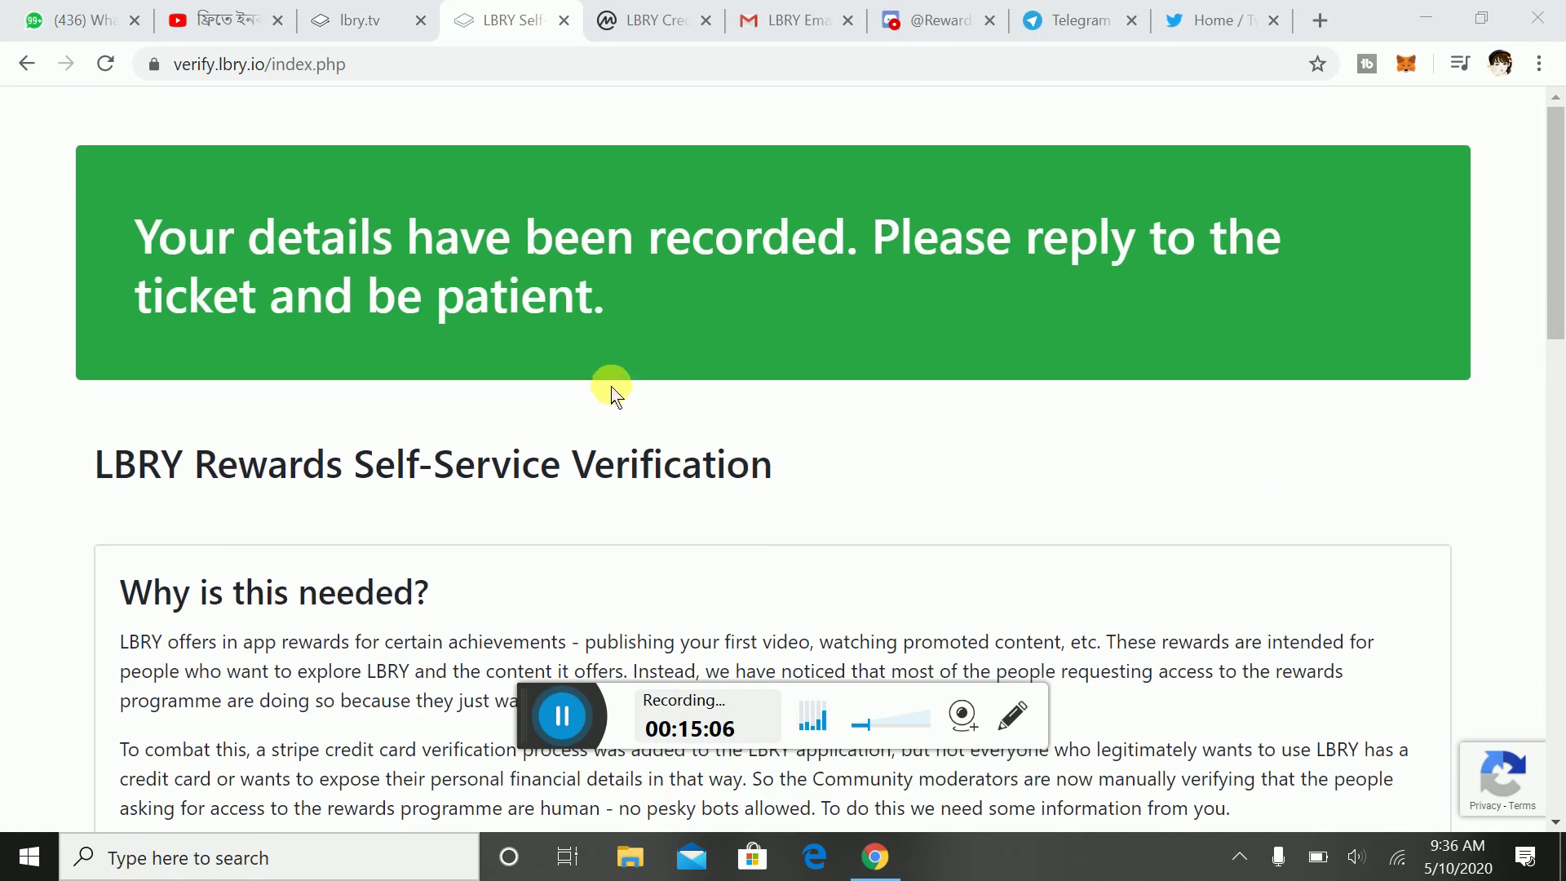
Switch to Discord, review the RewardsBot conversation and send the bot the message "Done i have submitted from".
{"action": "left_click", "coordinate": [934, 18]}
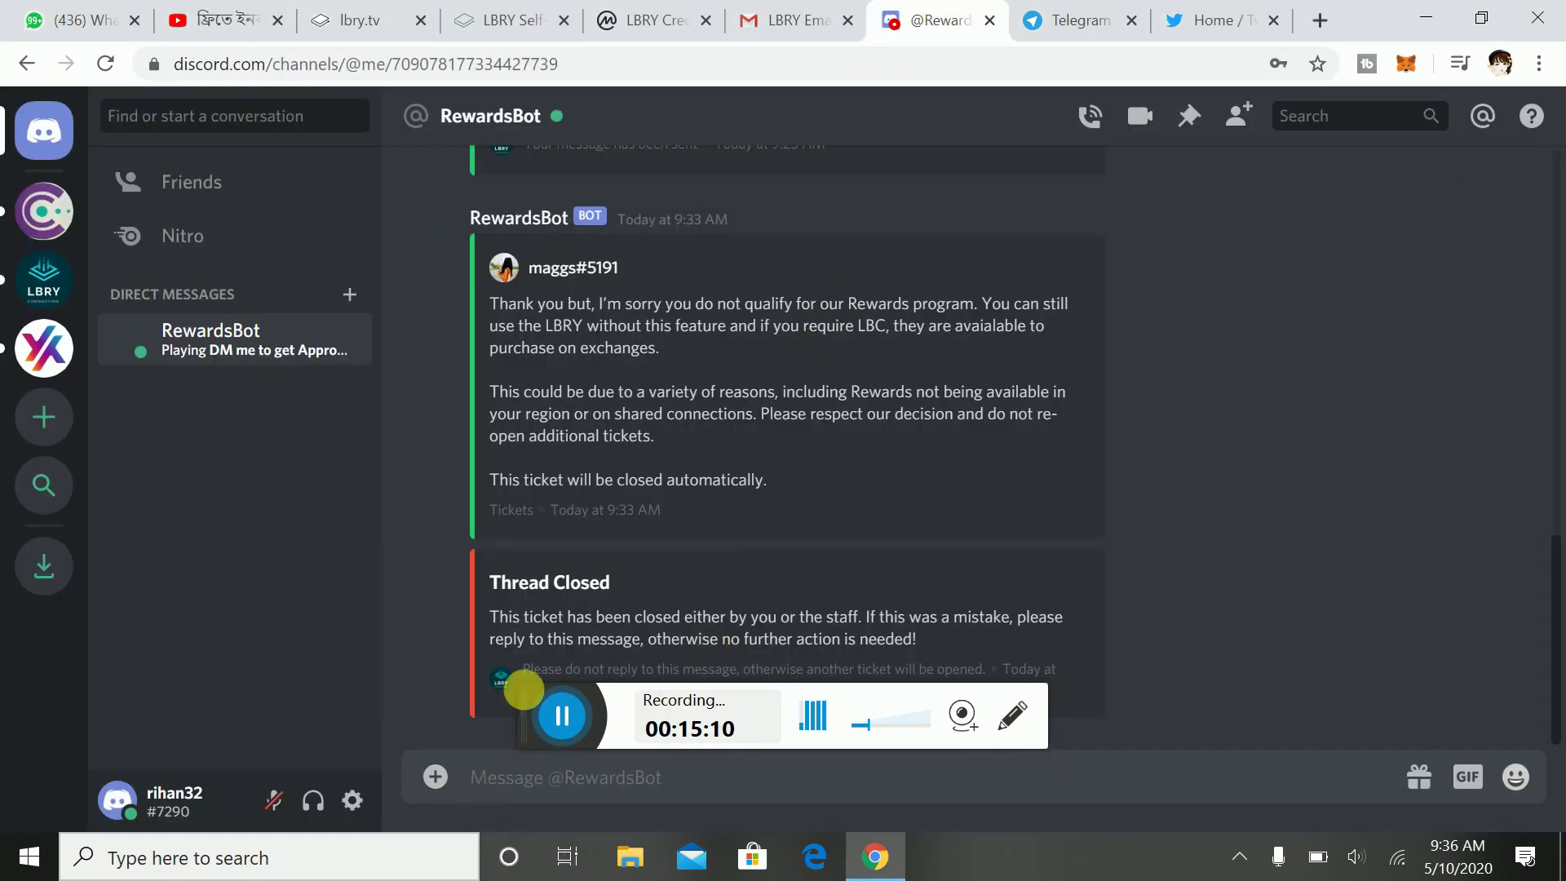
{"action": "left_click_drag", "start_coordinate": [544, 718], "coordinate": [1127, 834]}
{"action": "scroll", "coordinate": [778, 530], "scroll_direction": "up", "scroll_amount": 3}
{"action": "scroll", "coordinate": [777, 530], "scroll_direction": "up", "scroll_amount": 10}
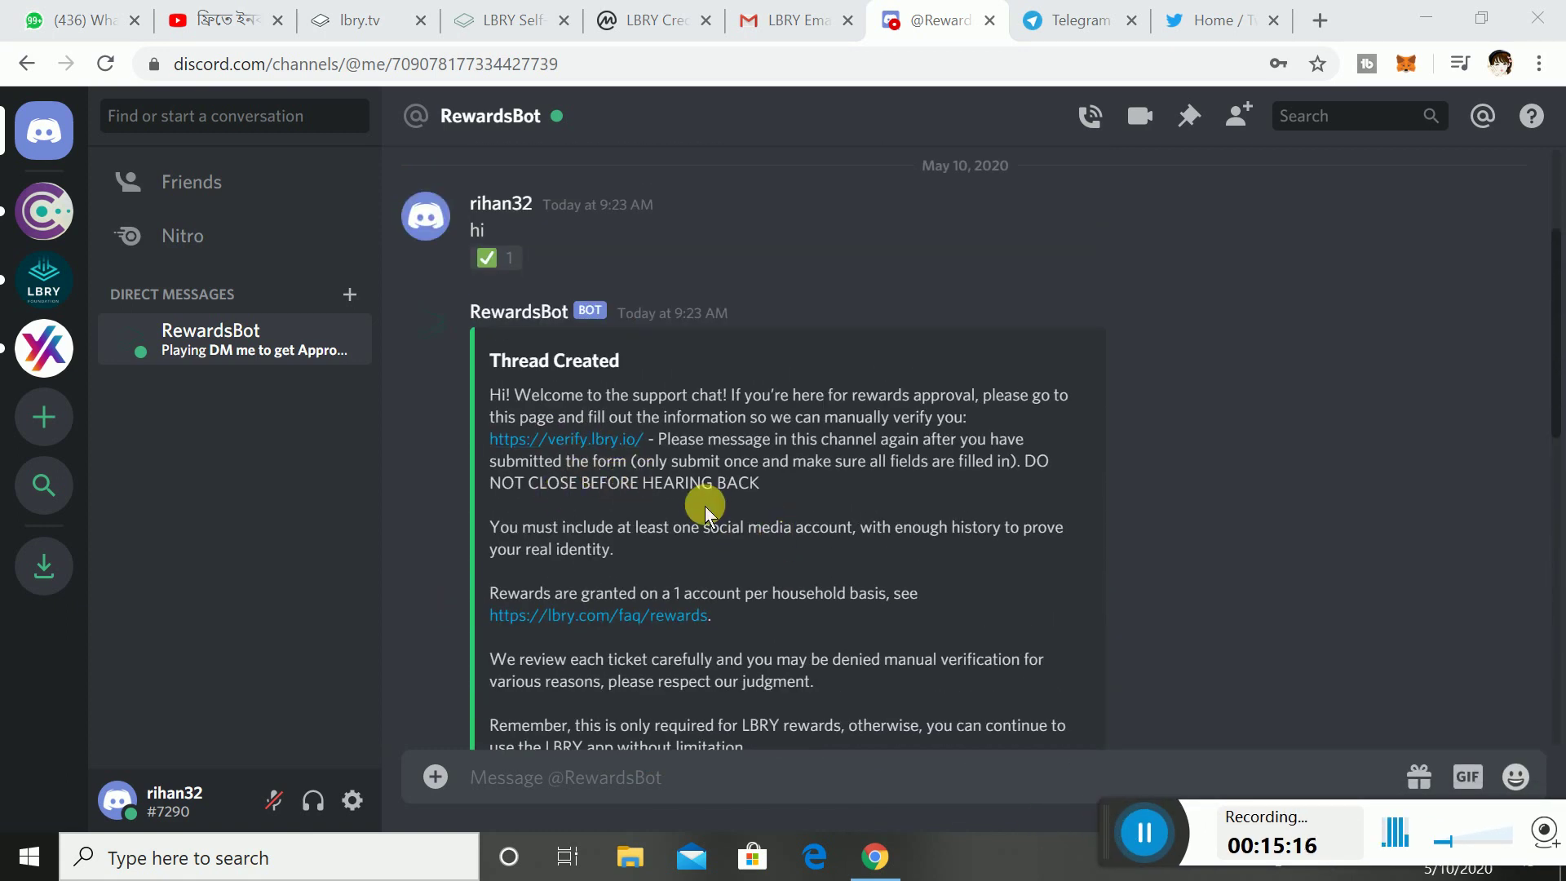
{"action": "scroll", "coordinate": [693, 497], "scroll_direction": "up", "scroll_amount": 3}
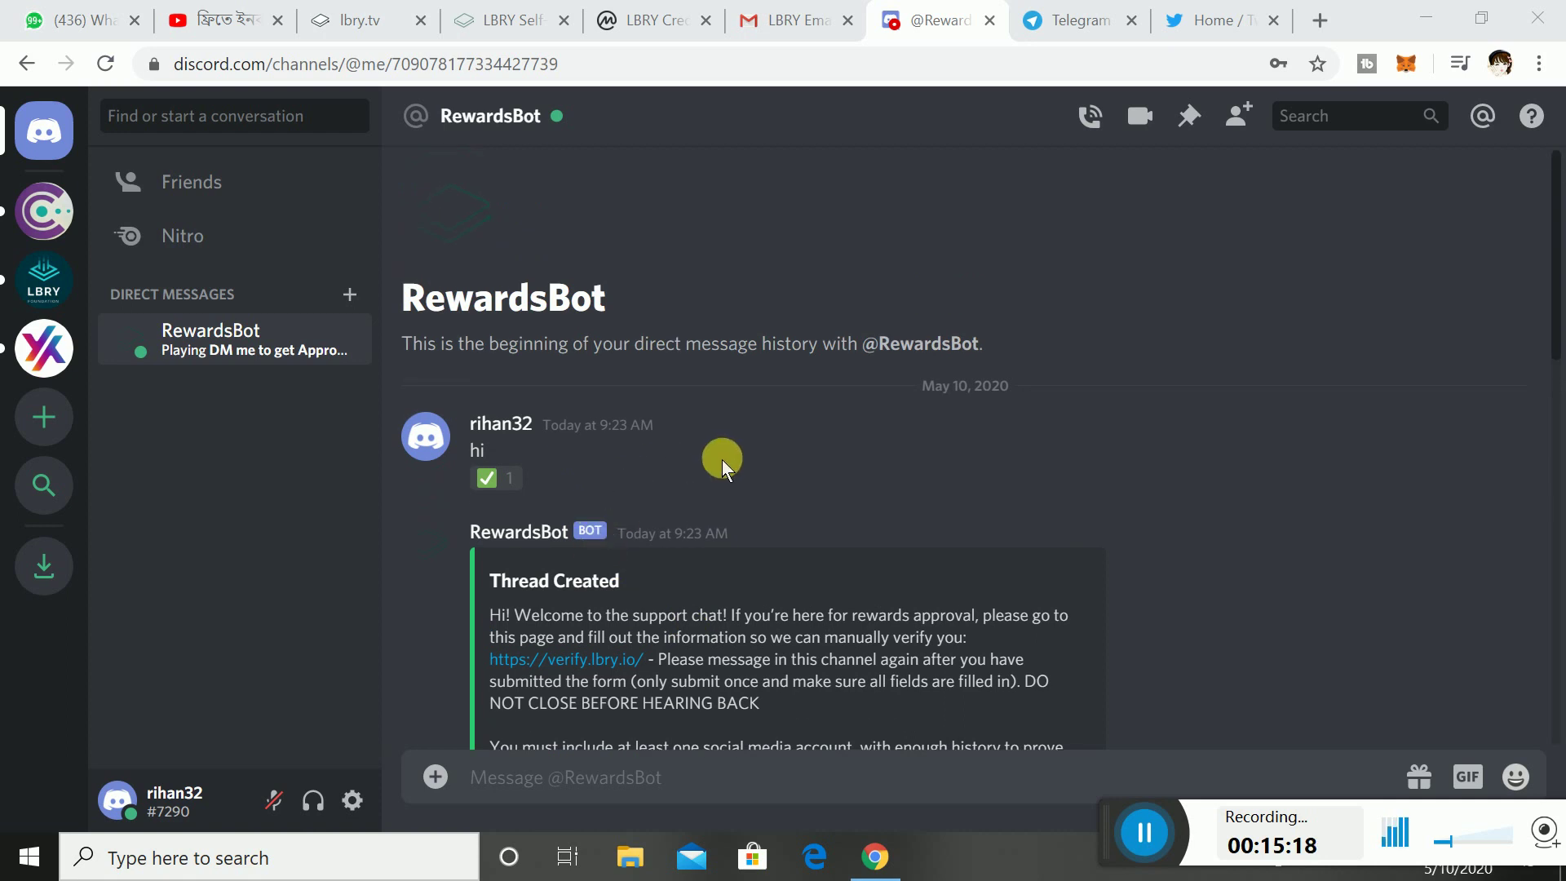
{"action": "scroll", "coordinate": [775, 506], "scroll_direction": "down", "scroll_amount": 15}
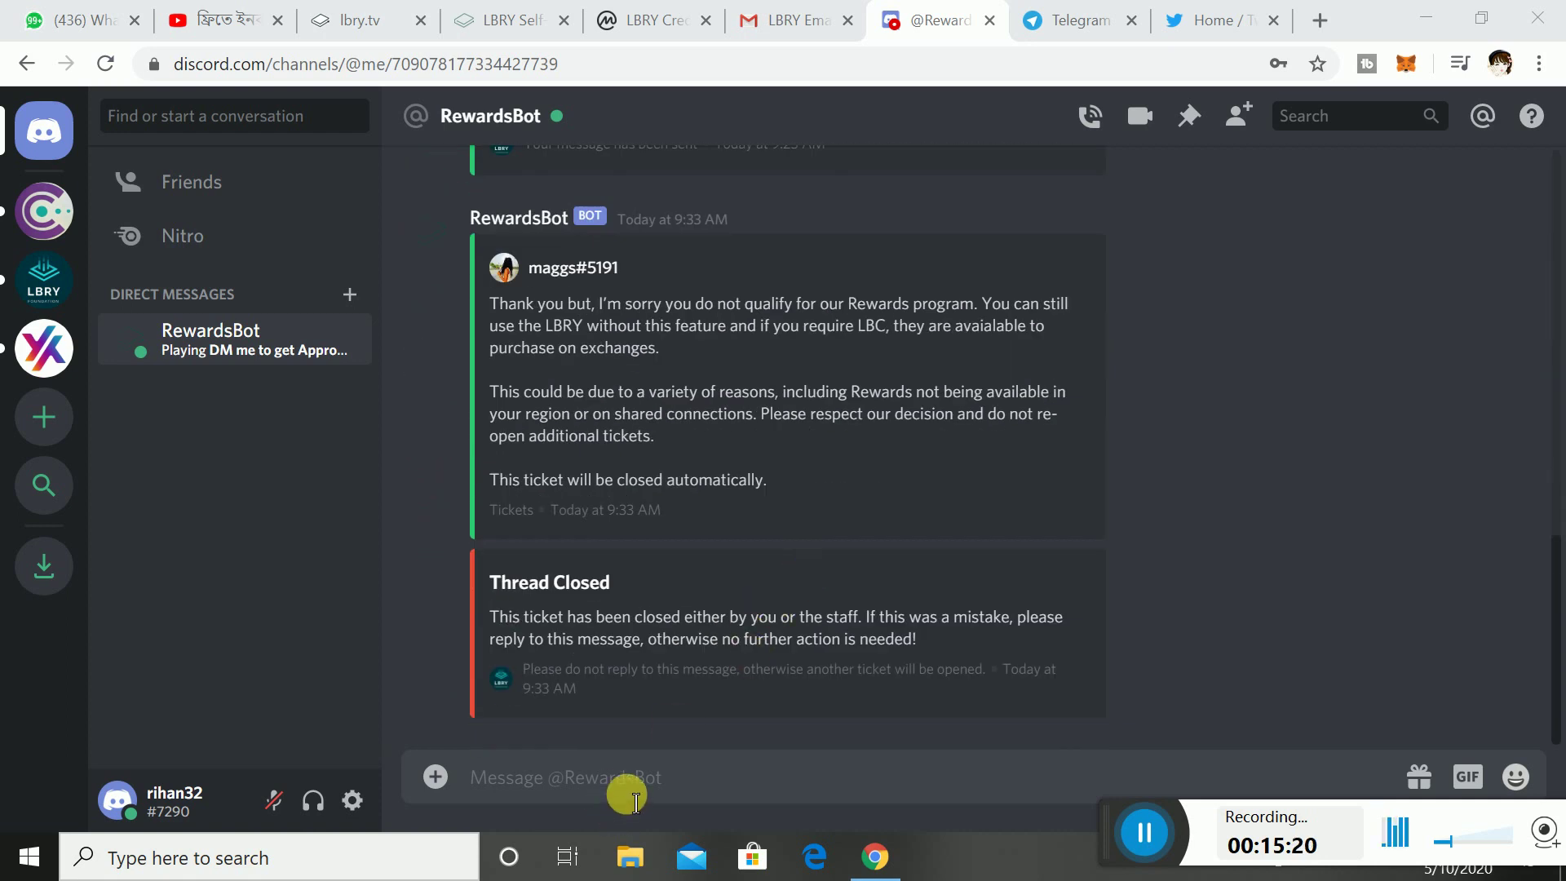
{"action": "right_click", "coordinate": [608, 806]}
{"action": "left_click", "coordinate": [665, 591]}
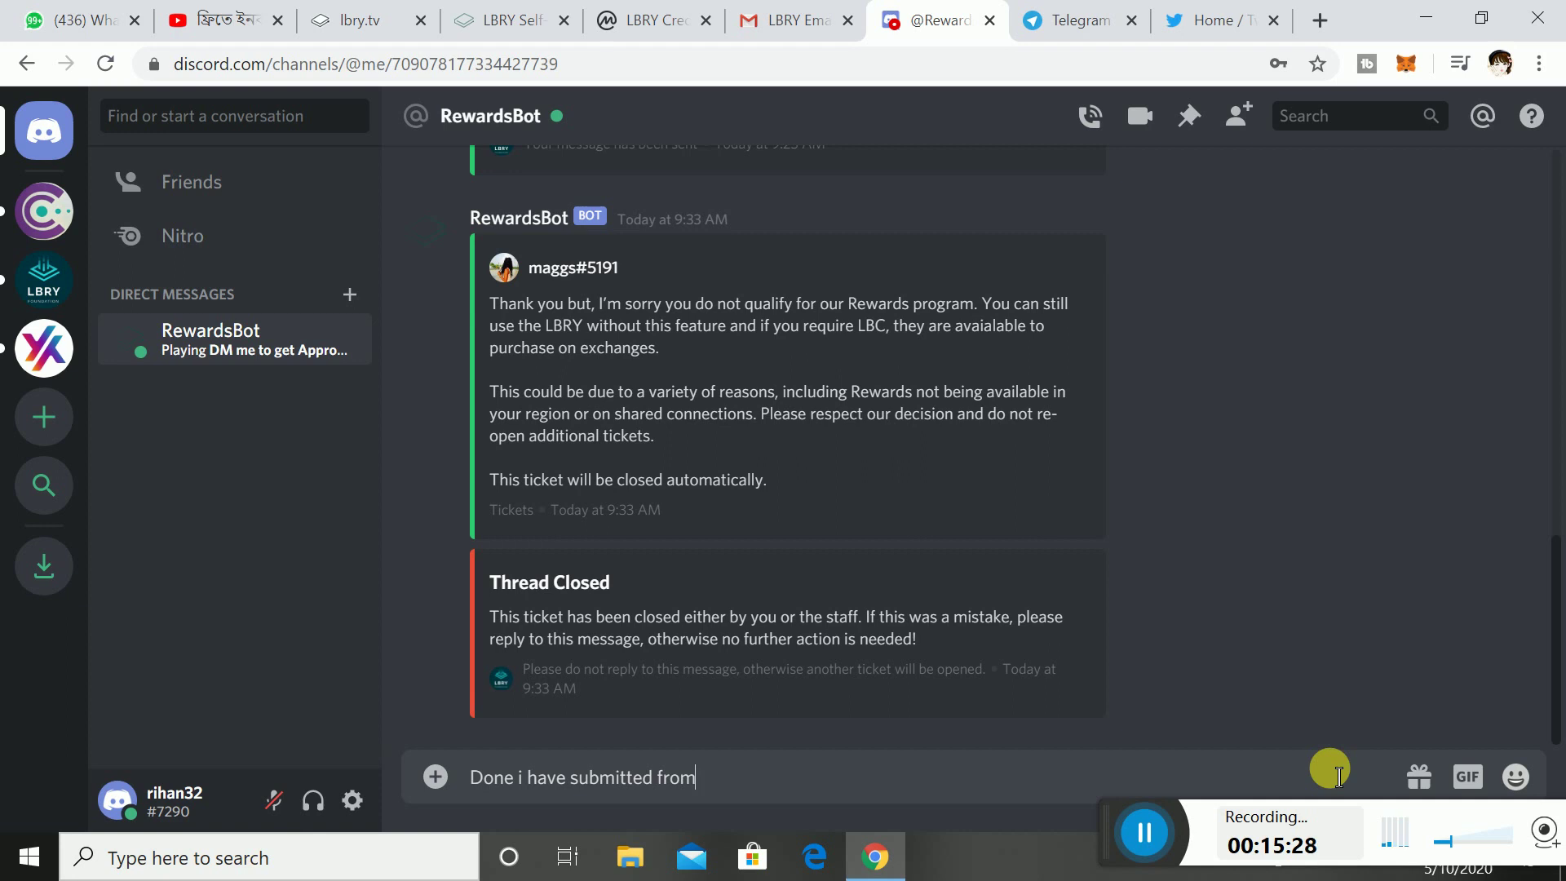
{"action": "key", "text": "Return"}
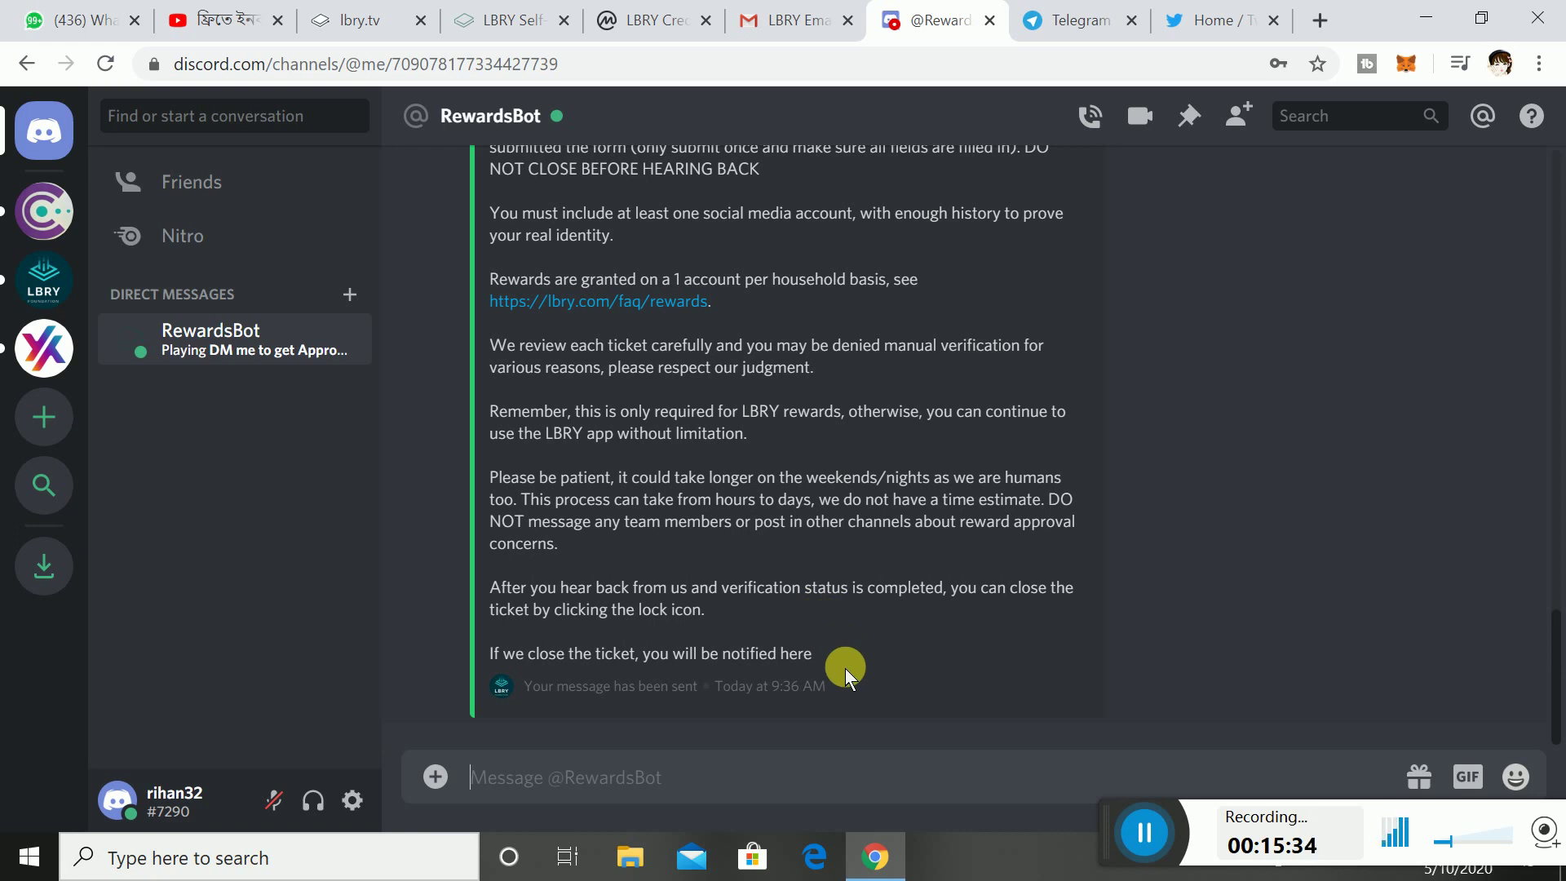
Read through RewardsBot's reply to the sent message.
{"action": "scroll", "coordinate": [845, 668], "scroll_direction": "up", "scroll_amount": 3}
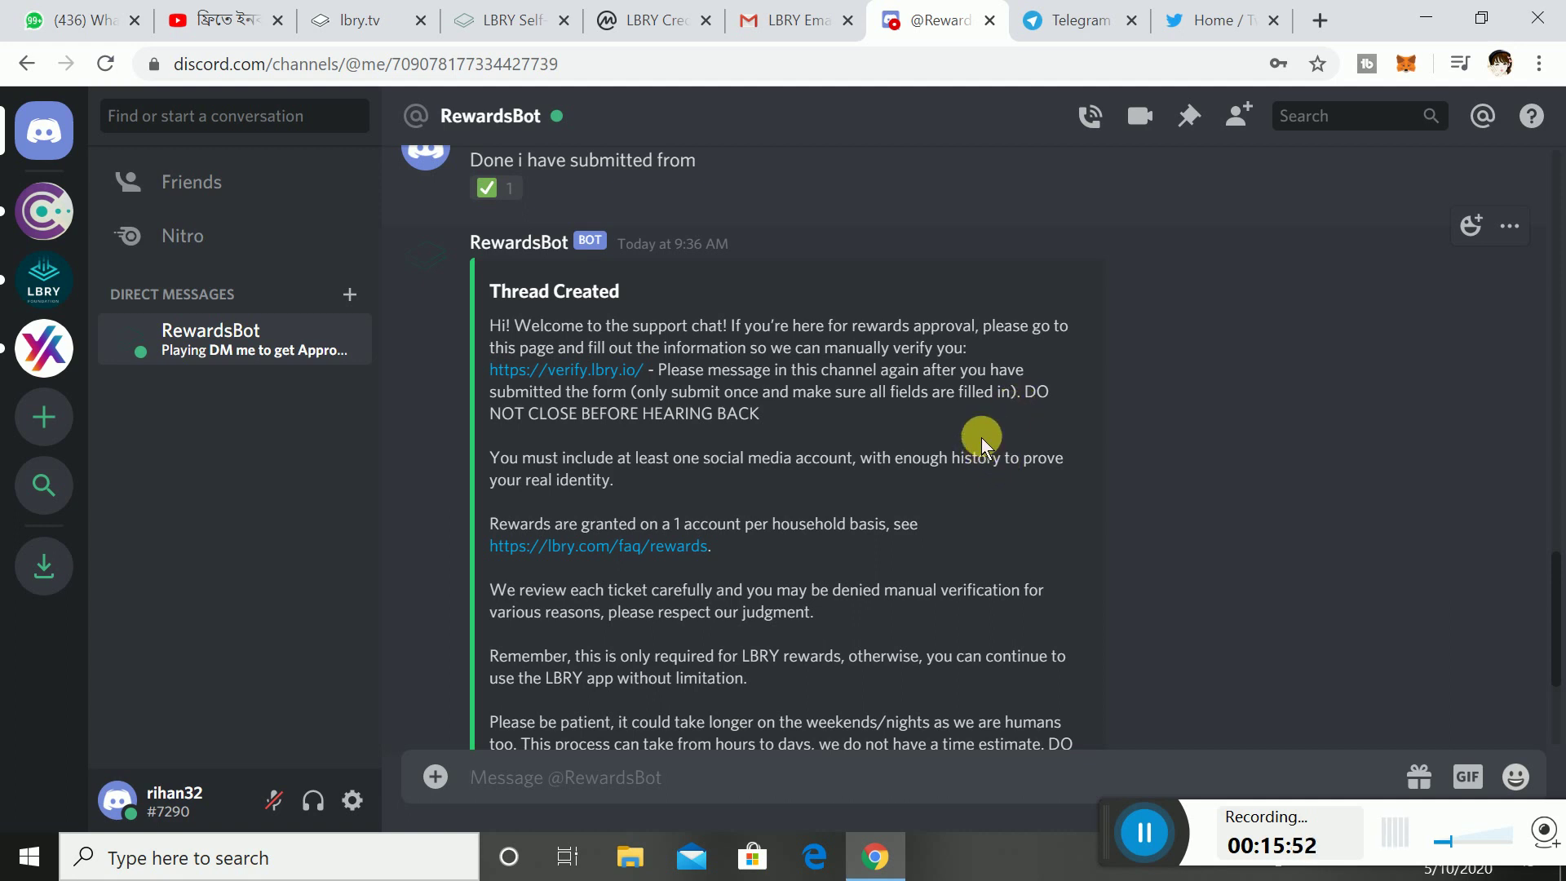
{"action": "scroll", "coordinate": [888, 455], "scroll_direction": "up", "scroll_amount": 2}
{"action": "scroll", "coordinate": [893, 498], "scroll_direction": "down", "scroll_amount": 5}
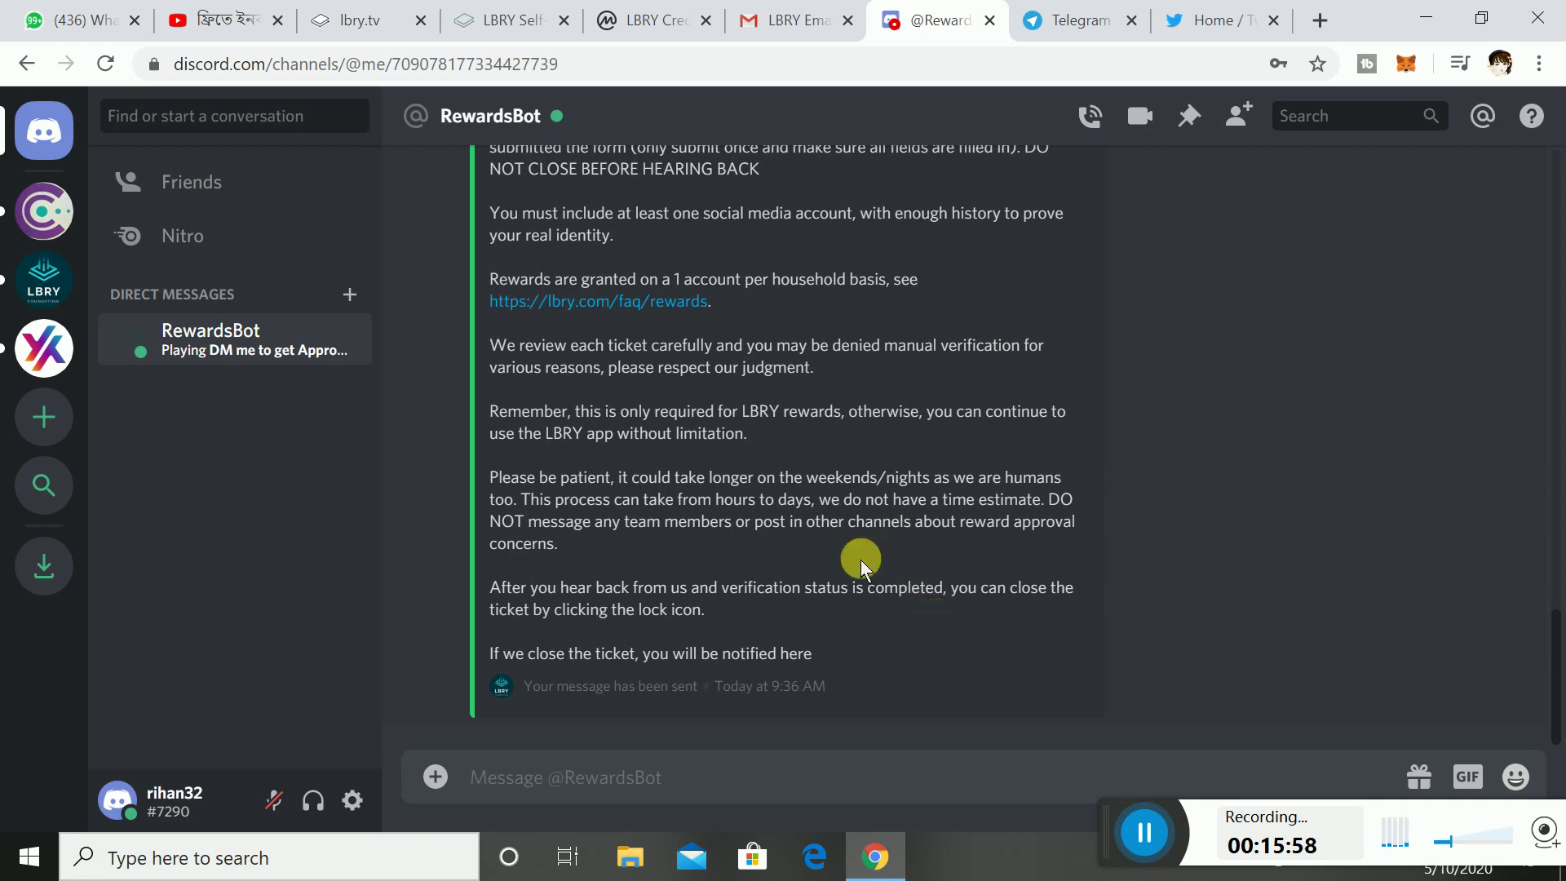
Look over the lbry.tv Rewards Validation page and close it to return to the LBRY verification page.
{"action": "left_click", "coordinate": [373, 18]}
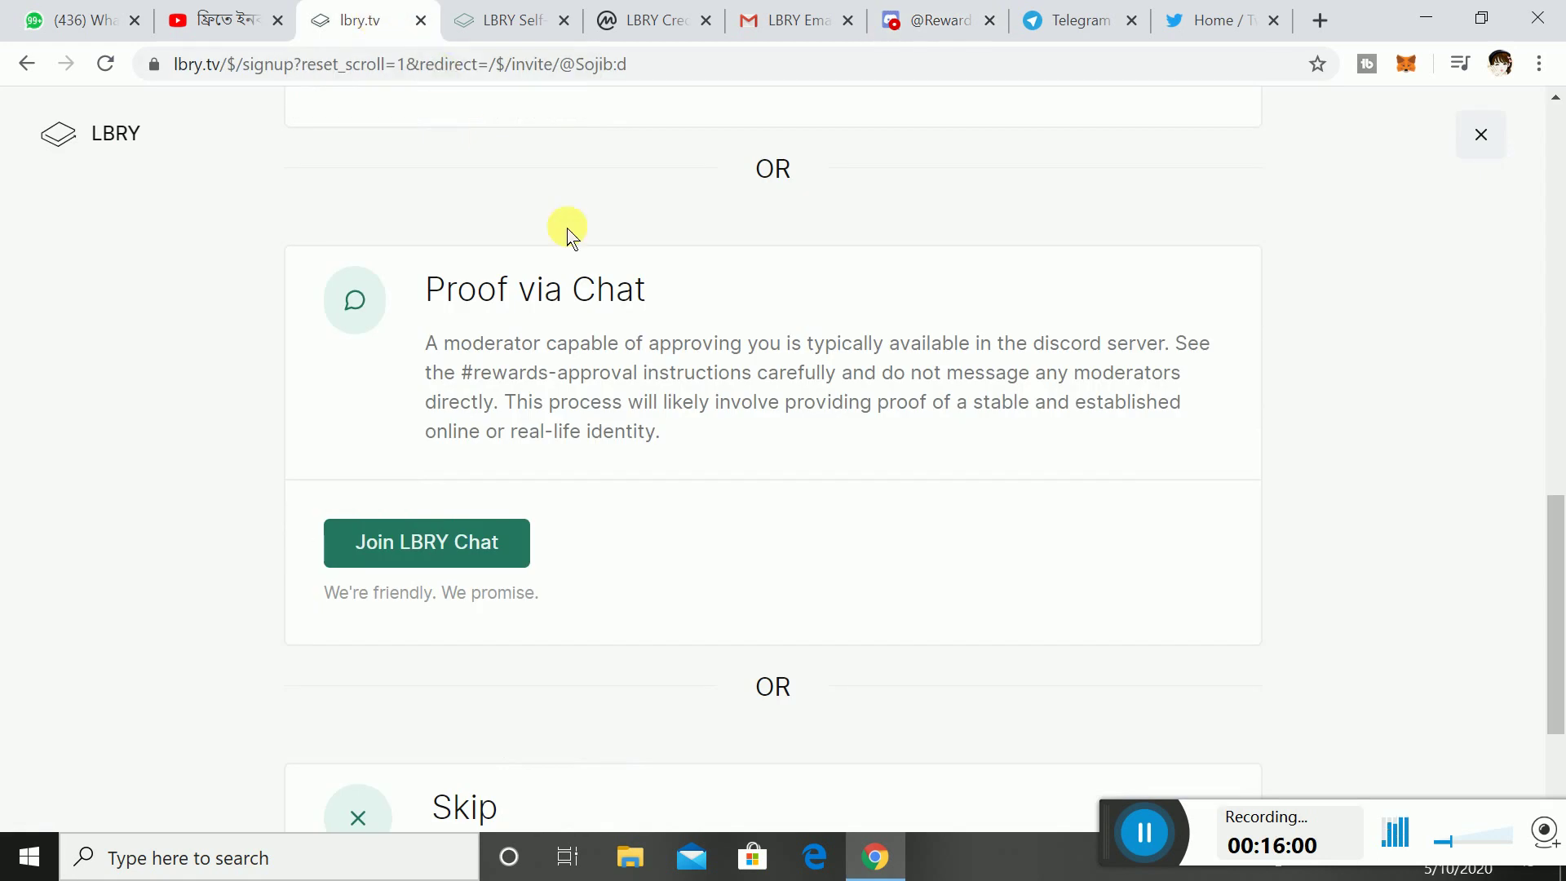
{"action": "scroll", "coordinate": [595, 482], "scroll_direction": "up", "scroll_amount": 10}
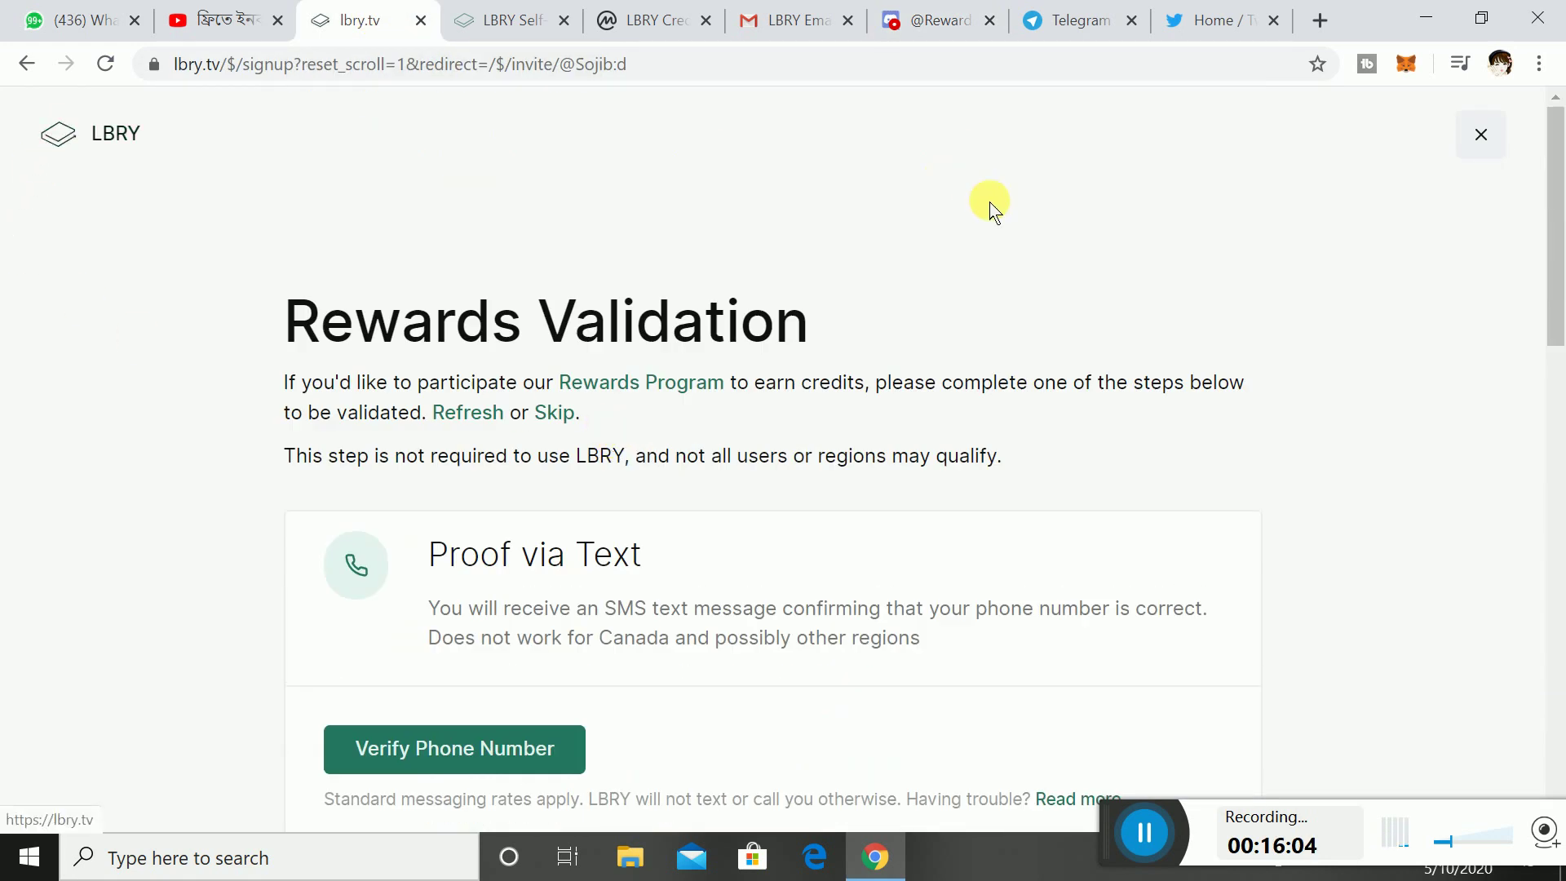
{"action": "left_click", "coordinate": [421, 21]}
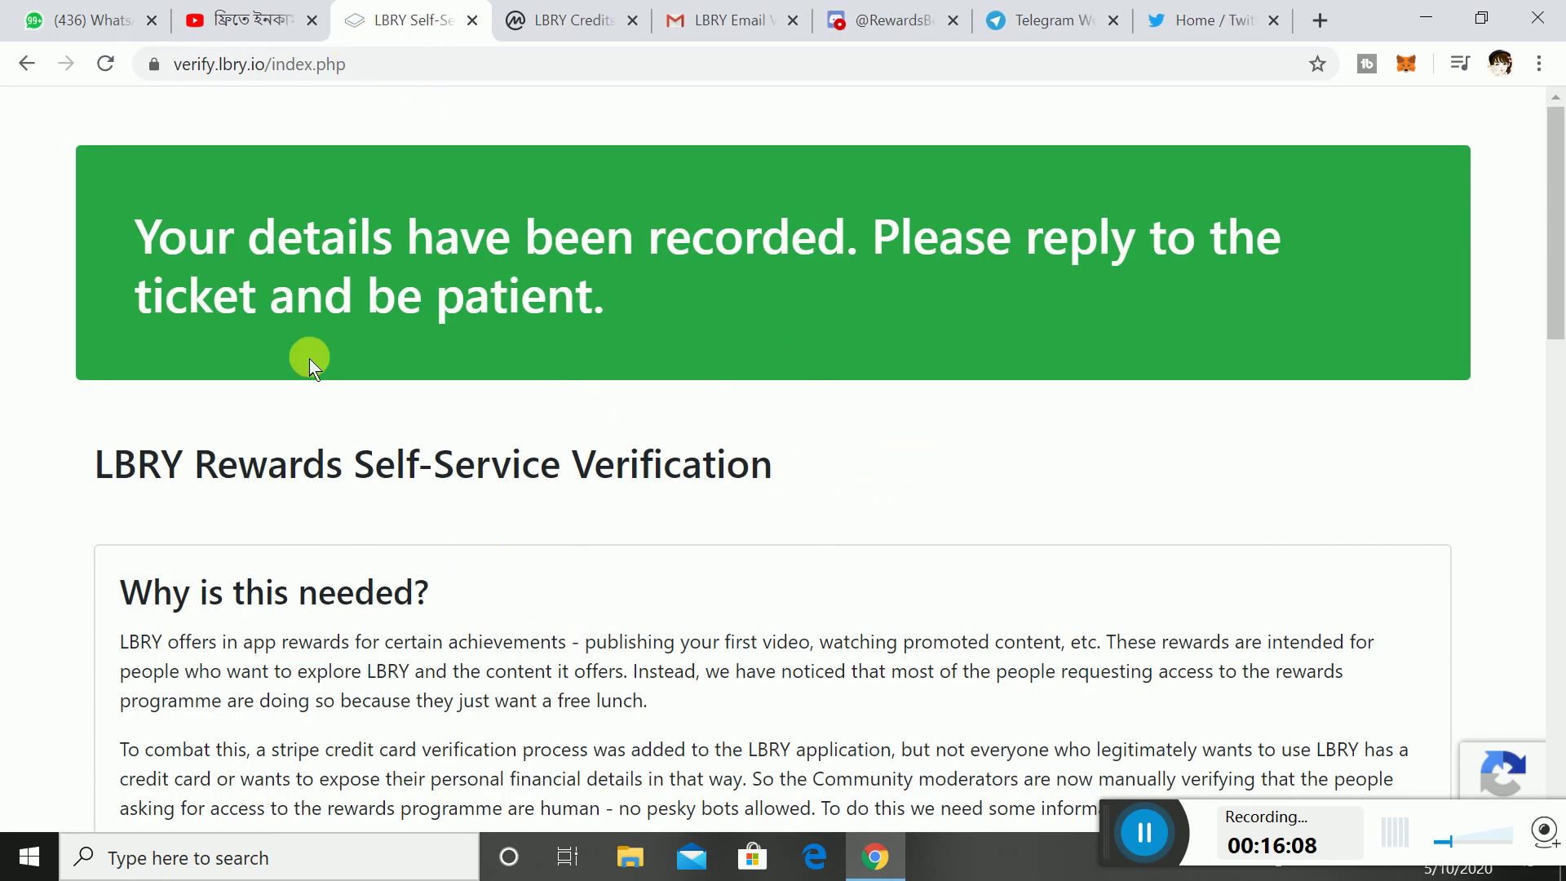
{"action": "scroll", "coordinate": [310, 490], "scroll_direction": "down", "scroll_amount": 1}
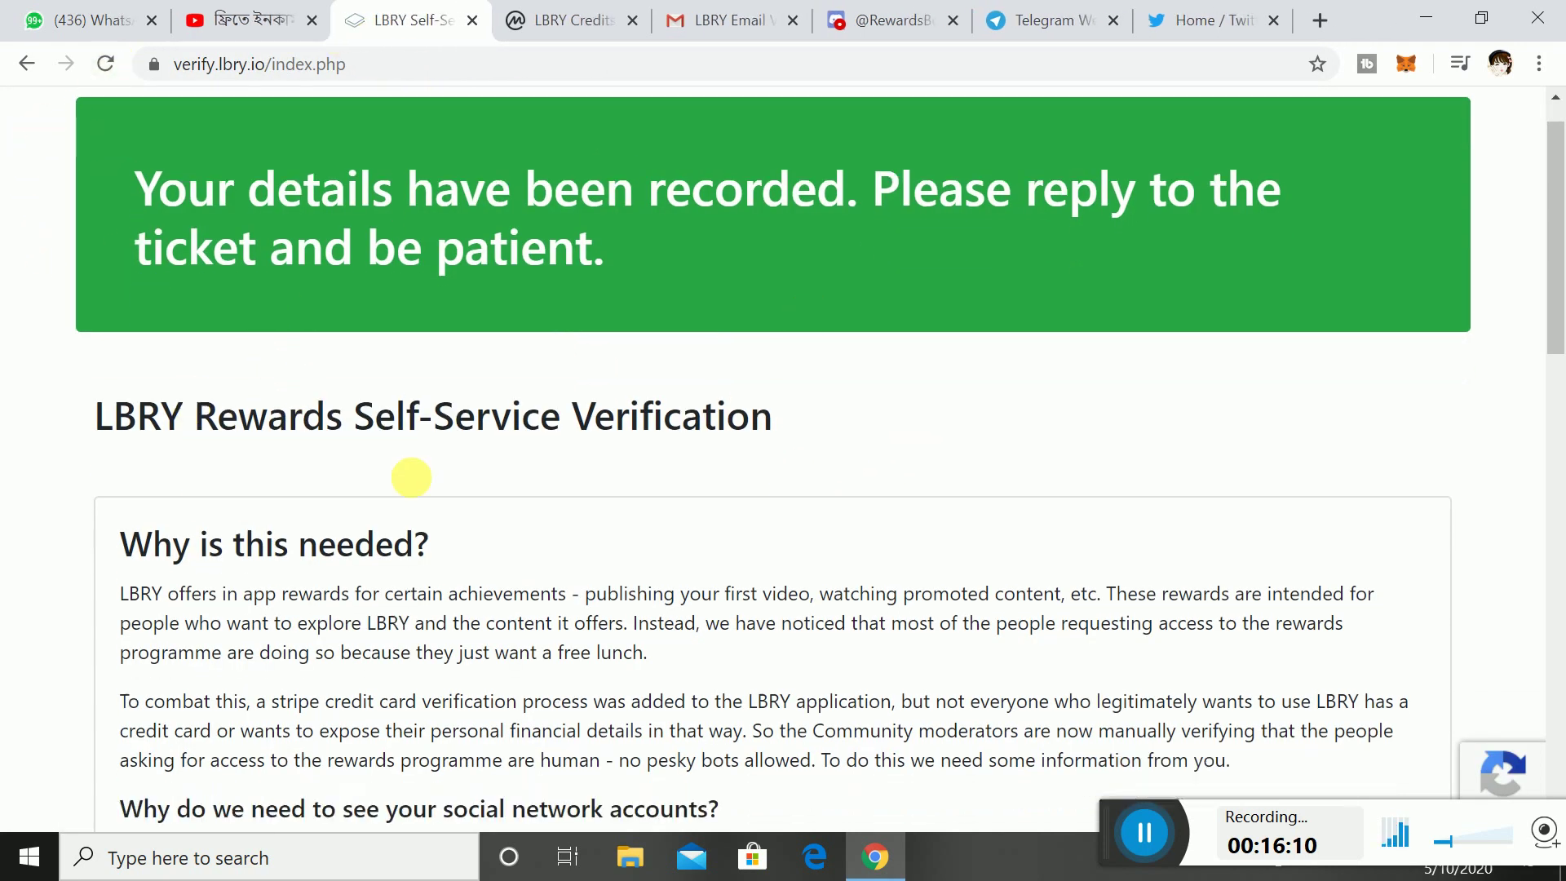
{"action": "scroll", "coordinate": [409, 479], "scroll_direction": "up", "scroll_amount": 1}
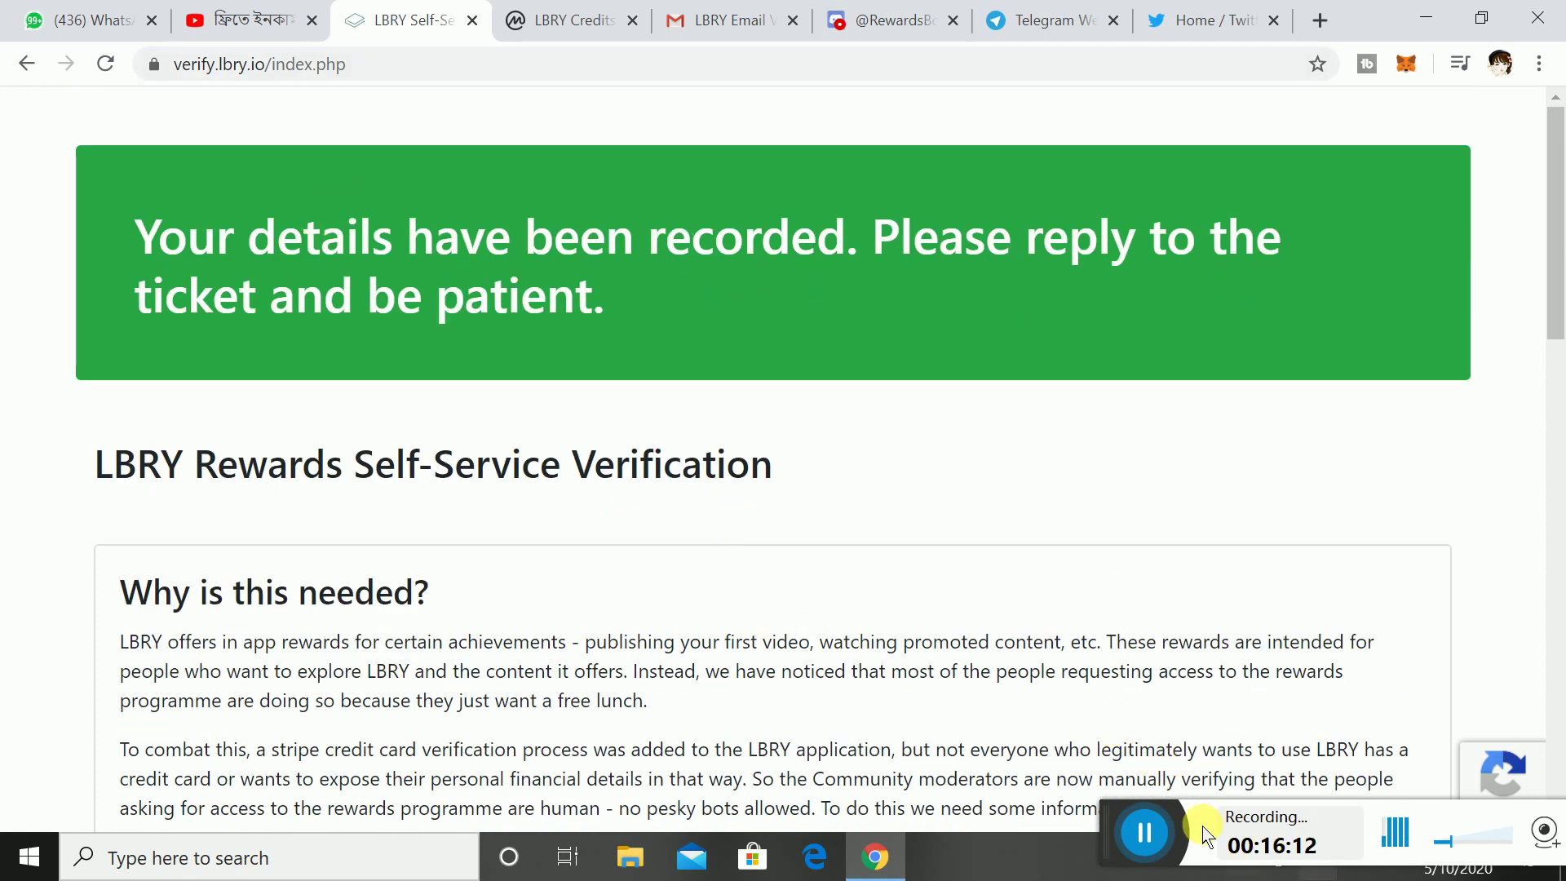